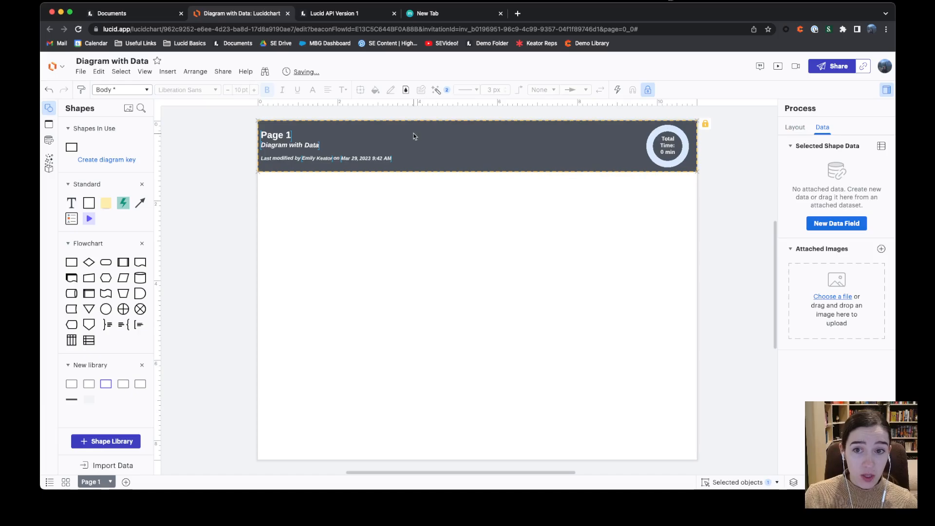
{"action": "left_click", "coordinate": [167, 71]}
{"action": "mouse_move", "coordinate": [195, 298]}
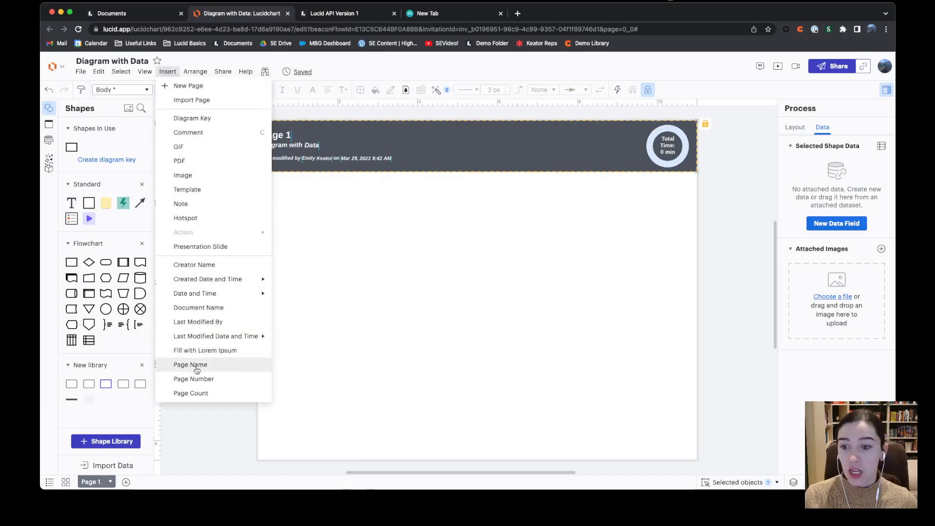
{"action": "left_click", "coordinate": [379, 232]}
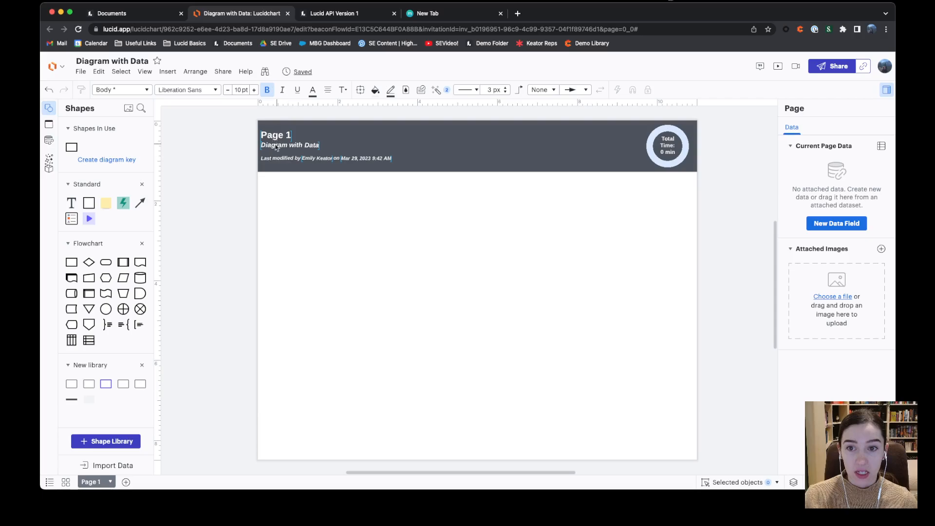
Rename the page to "Main Process".
{"action": "double_click", "coordinate": [92, 482]}
{"action": "type", "text": "Main Process"}
{"action": "key", "text": "Return"}
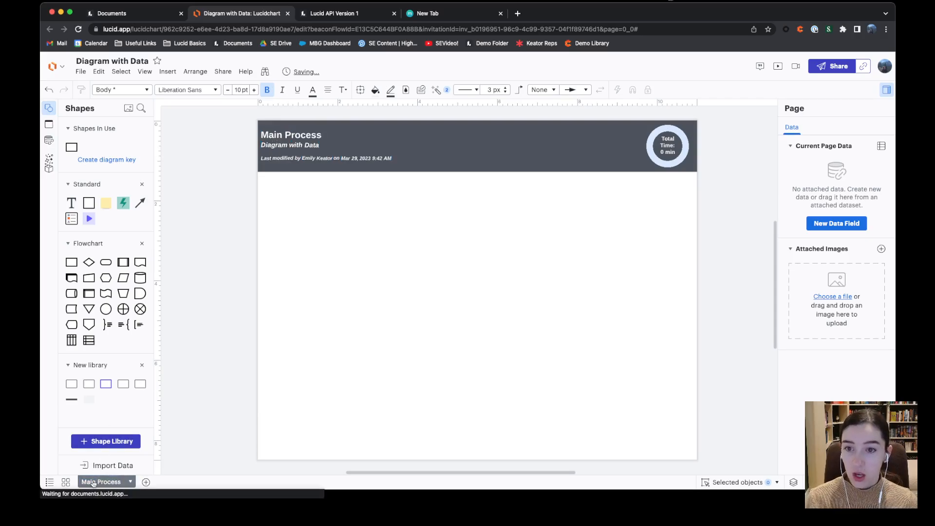
Check which lock options apply to the header banner.
{"action": "left_click", "coordinate": [480, 156]}
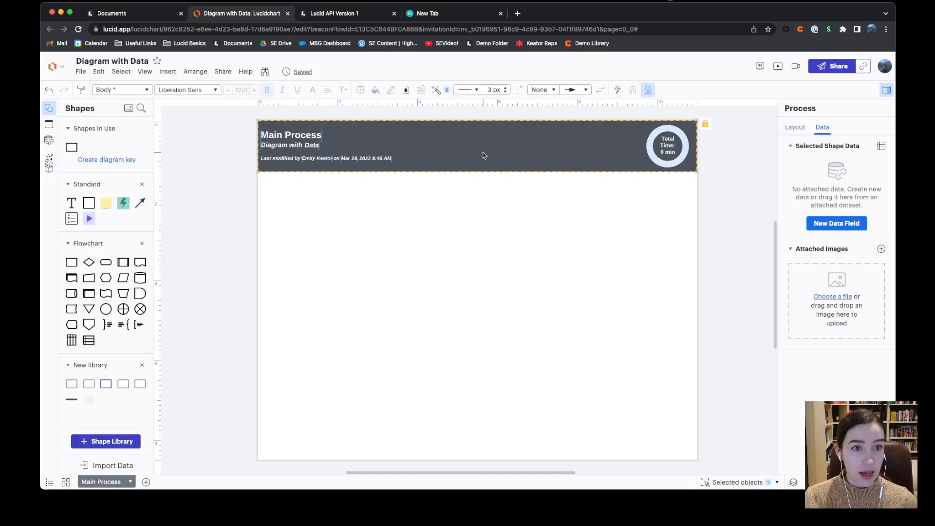
{"action": "left_click", "coordinate": [647, 92]}
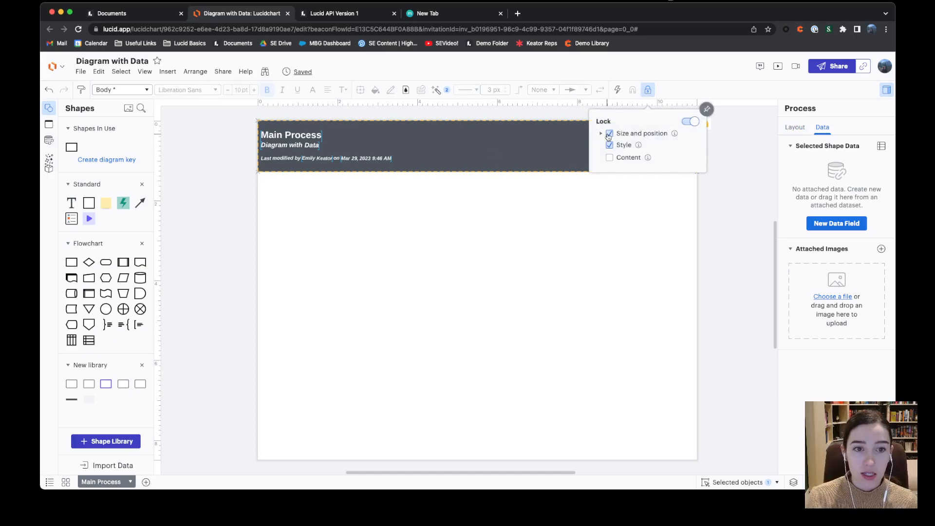
{"action": "left_click", "coordinate": [515, 156]}
{"action": "left_click", "coordinate": [369, 232]}
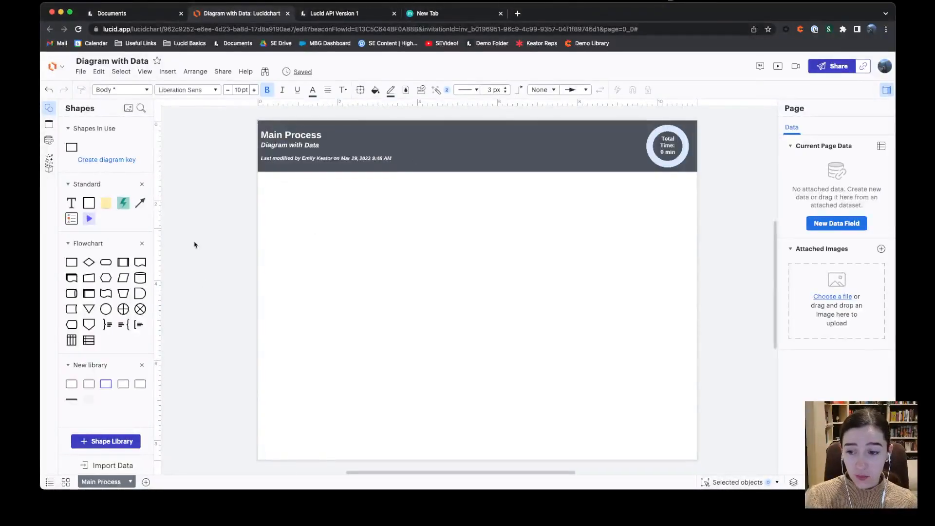
Place a flowchart Process shape on the page below the left part of the header banner.
{"action": "left_click_drag", "start_coordinate": [72, 262], "coordinate": [348, 229]}
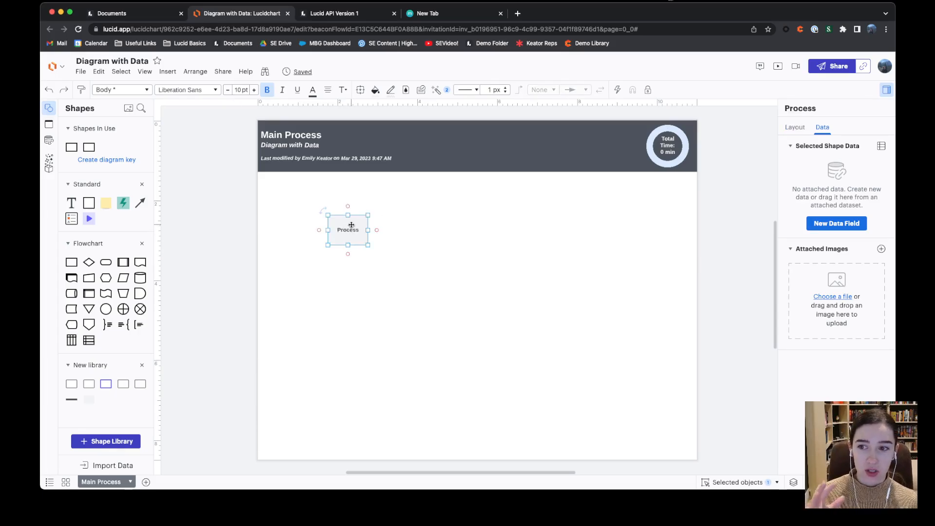
{"action": "mouse_move", "coordinate": [71, 262]}
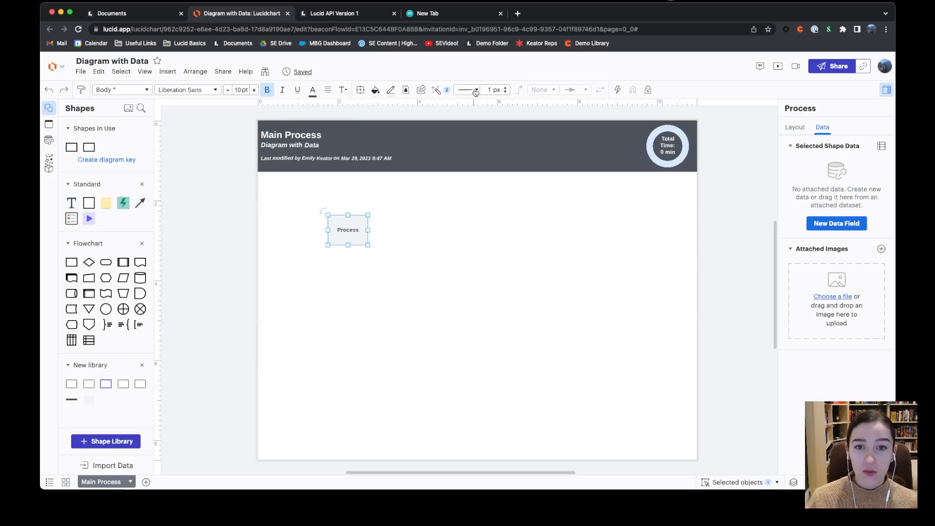
{"action": "left_click", "coordinate": [375, 91]}
{"action": "left_click", "coordinate": [380, 95]}
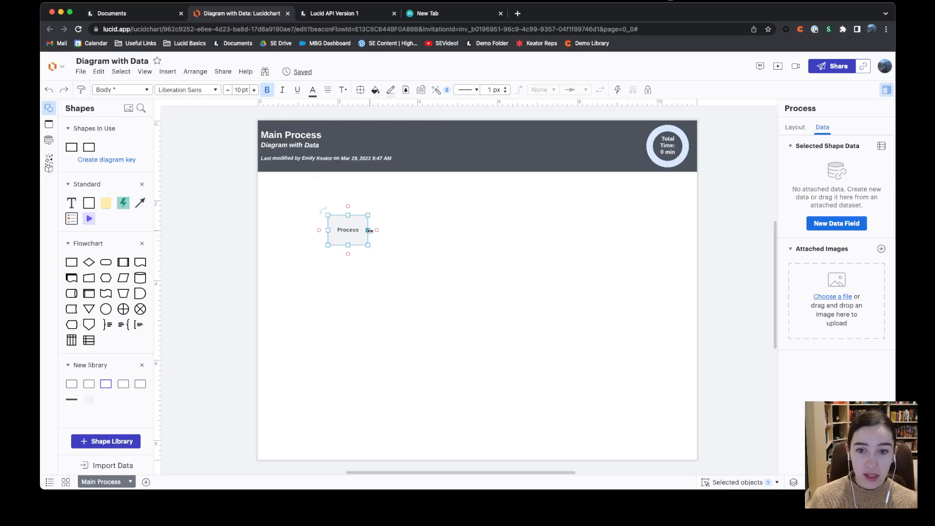
Draw a connector from the right side of the Process shape and attach a Decision shape to its end.
{"action": "left_click_drag", "start_coordinate": [371, 230], "coordinate": [403, 230]}
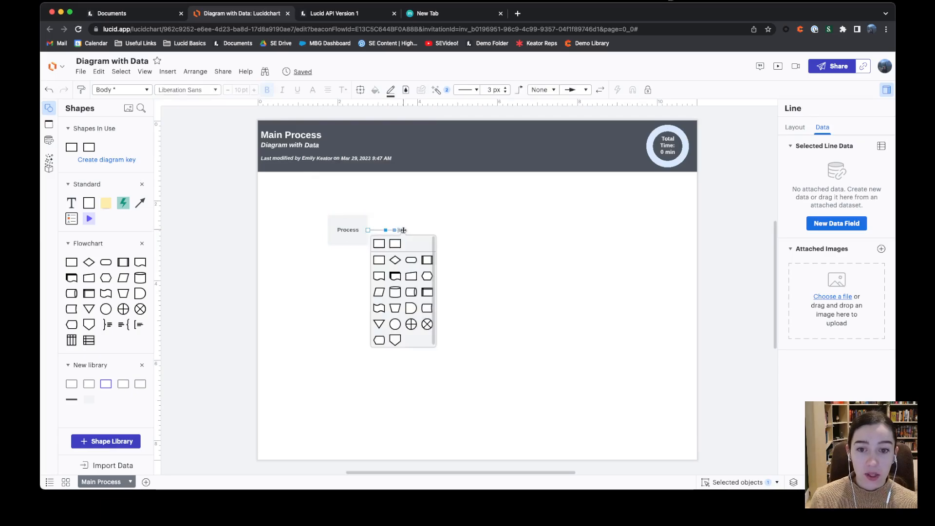
{"action": "left_click", "coordinate": [392, 258]}
{"action": "left_click", "coordinate": [359, 262]}
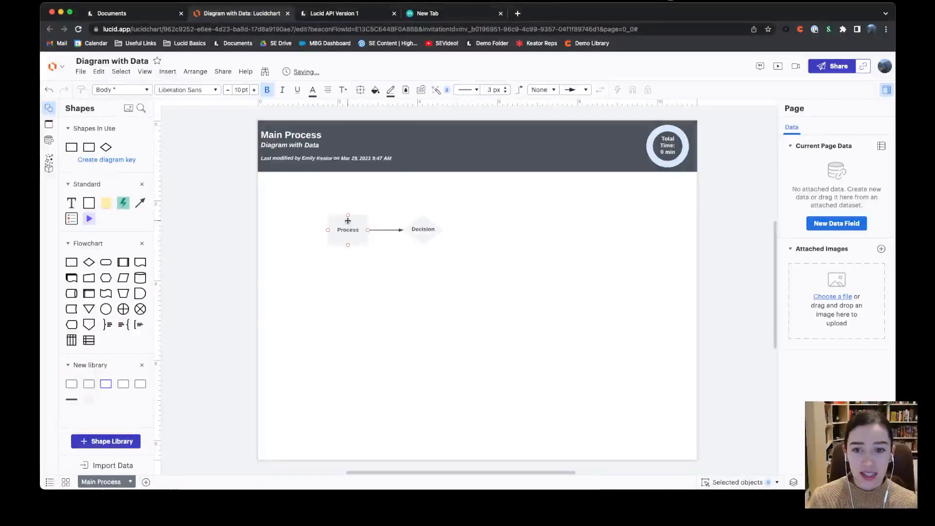
Set the style of the connector between Process and Decision as the default line style.
{"action": "left_click", "coordinate": [348, 218]}
{"action": "right_click", "coordinate": [348, 223]}
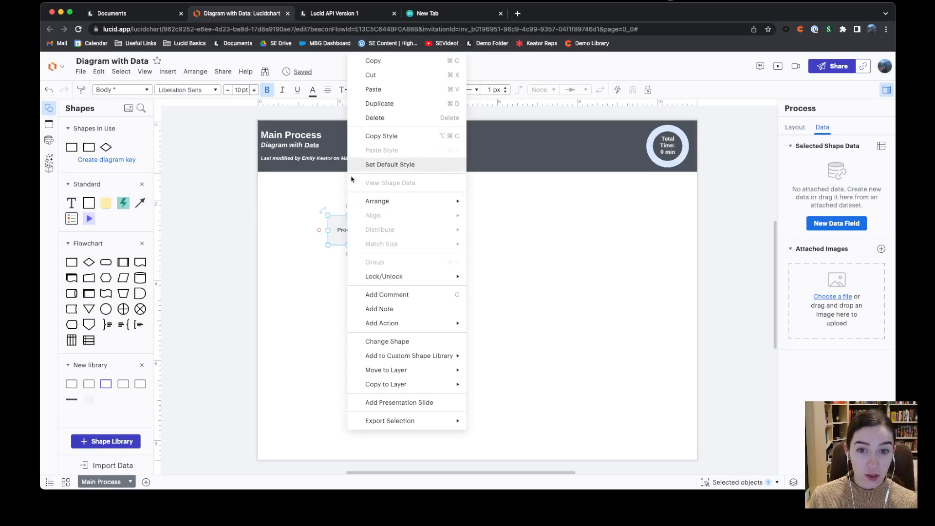
{"action": "left_click", "coordinate": [326, 195]}
{"action": "left_click", "coordinate": [384, 231]}
{"action": "right_click", "coordinate": [384, 230]}
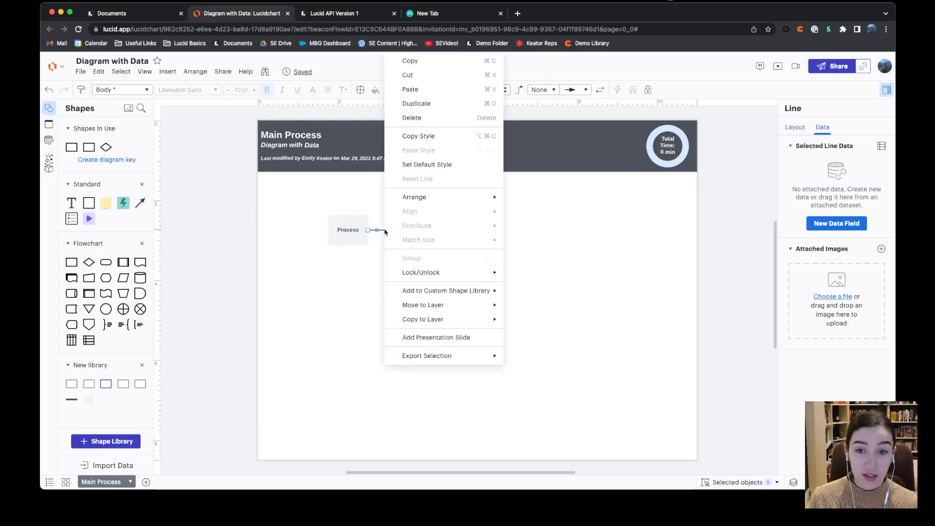
{"action": "left_click", "coordinate": [442, 164]}
Connect a second Decision shape below the first, and delete both Decision shapes together with their connectors.
{"action": "left_click_drag", "start_coordinate": [424, 243], "coordinate": [424, 266]}
{"action": "left_click", "coordinate": [431, 281]}
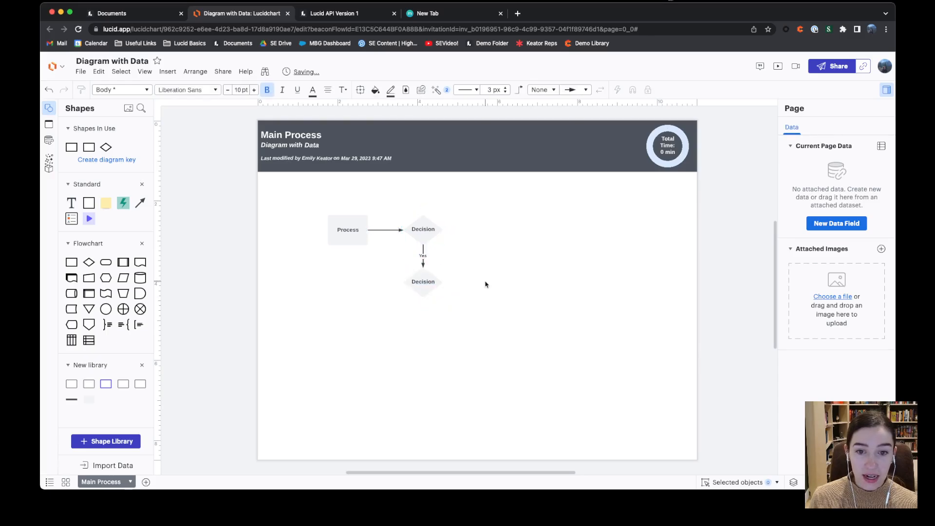
{"action": "left_click_drag", "start_coordinate": [491, 309], "coordinate": [392, 214]}
{"action": "key", "text": "Delete"}
Shift the Process shape slightly down and to the left and bring up its shape data.
{"action": "left_click", "coordinate": [365, 231]}
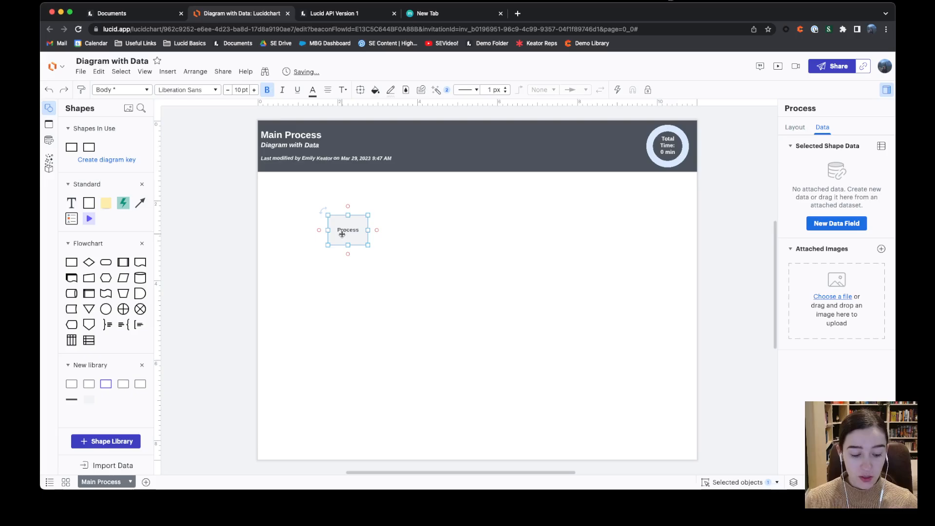
{"action": "mouse_move", "coordinate": [346, 231]}
{"action": "left_mouse_down"}
{"action": "mouse_move", "coordinate": [344, 254]}
{"action": "mouse_move", "coordinate": [342, 238]}
{"action": "left_mouse_up"}
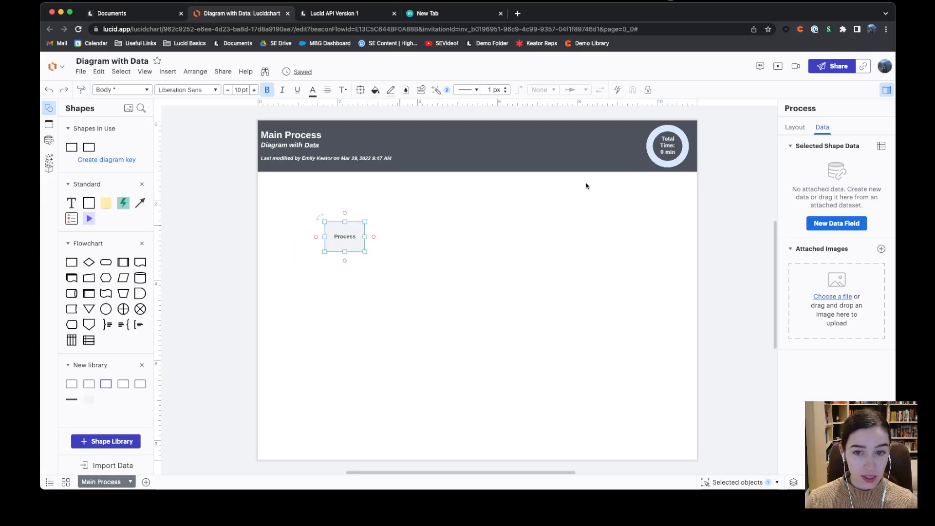
{"action": "left_click", "coordinate": [886, 91]}
{"action": "left_click", "coordinate": [886, 91]}
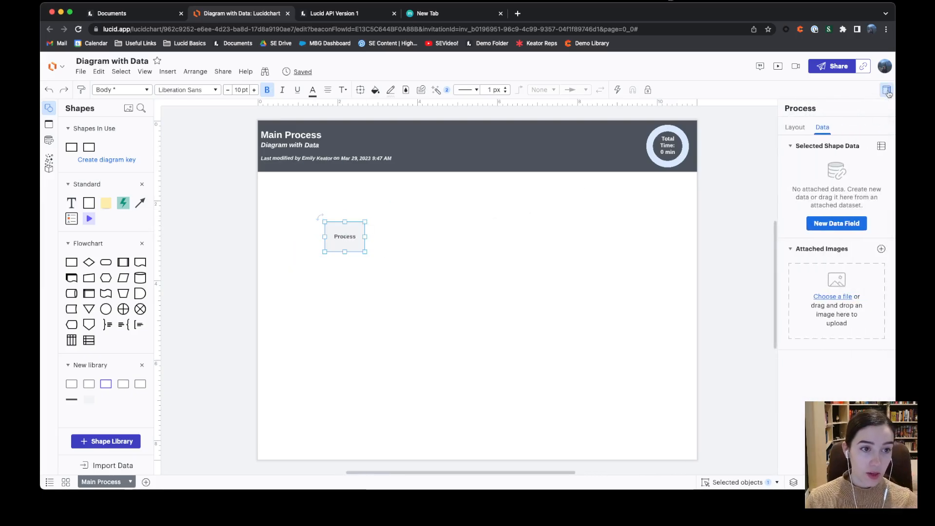
{"action": "left_click", "coordinate": [795, 128]}
{"action": "left_click", "coordinate": [823, 128]}
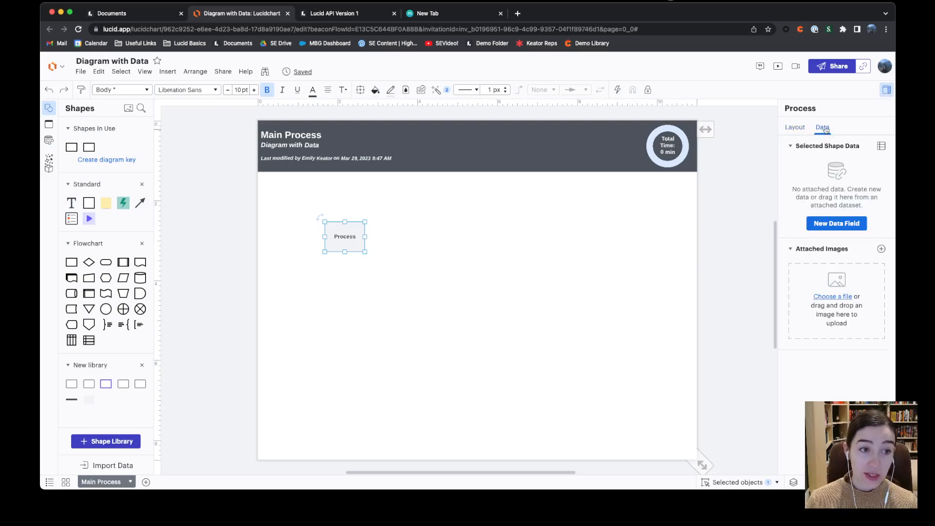
Add custom data fields named "Step" and "Step Number" to the Process shape.
{"action": "left_click", "coordinate": [821, 225]}
{"action": "left_click", "coordinate": [818, 183]}
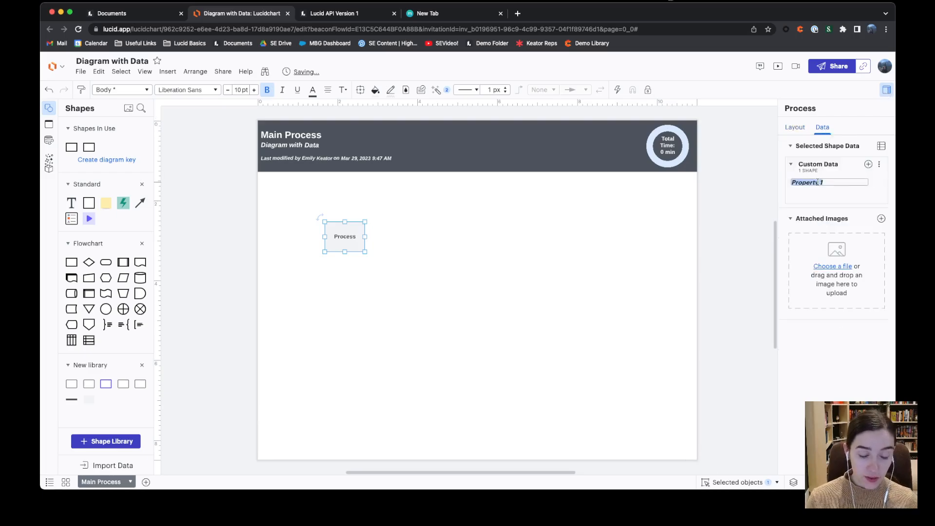
{"action": "type", "text": "Step"}
{"action": "key", "text": "Return"}
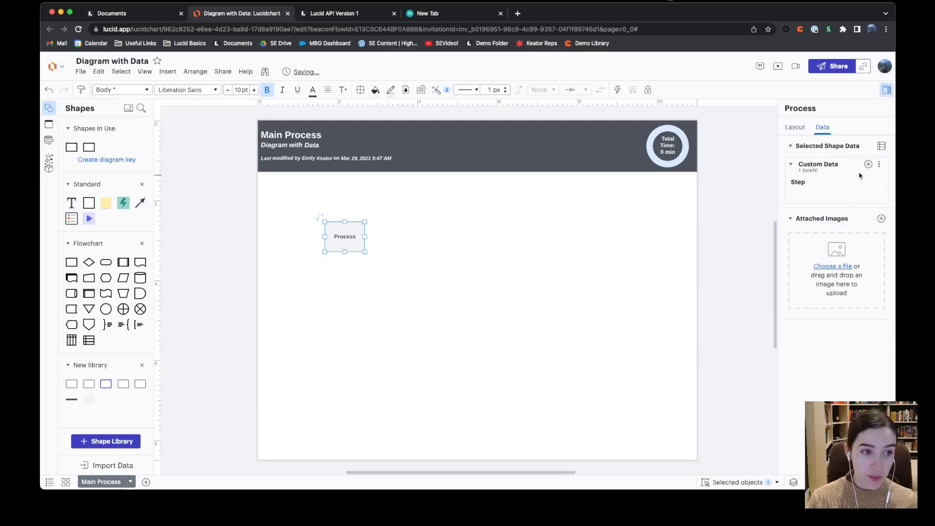
{"action": "left_click", "coordinate": [869, 165]}
{"action": "type", "text": "Step Number"}
{"action": "key", "text": "Return"}
Add custom data fields named "Assignee" and "Time" to the Process shape.
{"action": "left_click", "coordinate": [869, 164]}
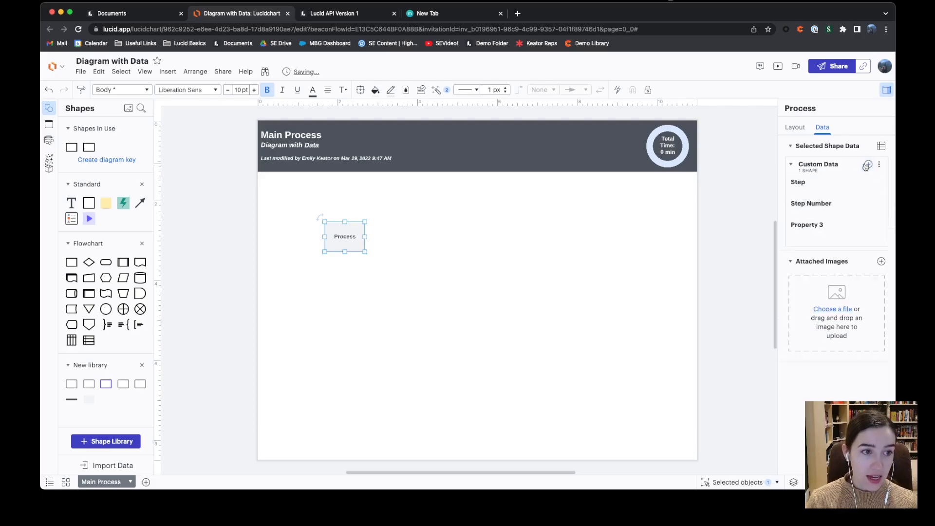
{"action": "left_click", "coordinate": [817, 226]}
{"action": "type", "text": "Assignee"}
{"action": "key", "text": "Return"}
{"action": "left_click", "coordinate": [869, 165]}
{"action": "left_click", "coordinate": [815, 249]}
{"action": "left_click", "coordinate": [815, 248]}
{"action": "type", "text": "Time"}
{"action": "key", "text": "Return"}
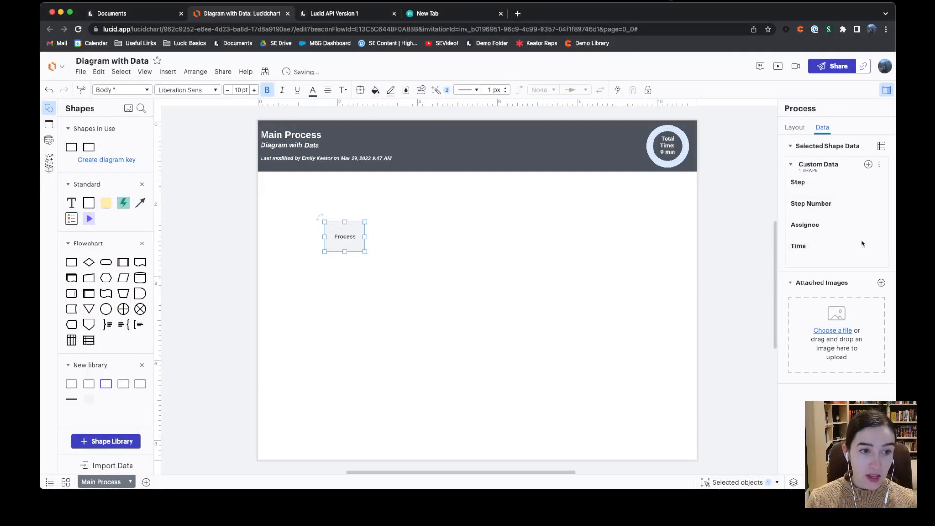
Set the value of the Step data field to "Enter step here".
{"action": "left_click", "coordinate": [812, 191]}
{"action": "type", "text": "Enter step here"}
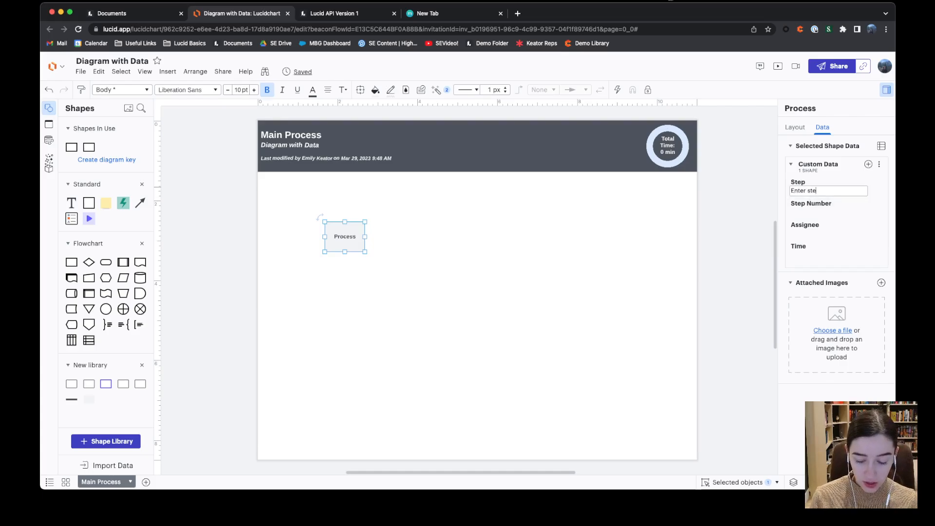
{"action": "key", "text": "Return"}
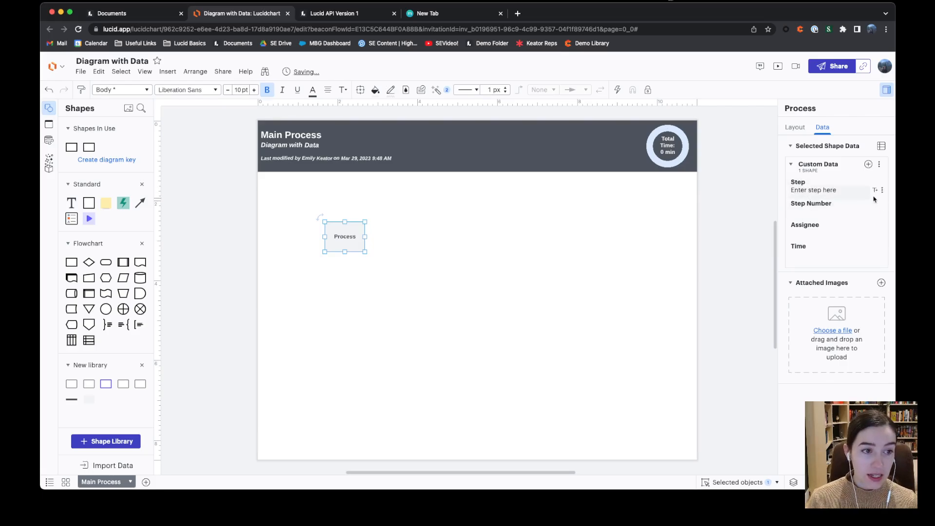
Replace the "Process" text in the shape with the value of its Step data field.
{"action": "double_click", "coordinate": [349, 232]}
{"action": "left_click", "coordinate": [339, 229]}
{"action": "key", "text": "BackSpace"}
{"action": "key", "text": "BackSpace"}
{"action": "key", "text": "BackSpace"}
{"action": "key", "text": "BackSpace"}
{"action": "key", "text": "BackSpace"}
{"action": "key", "text": "BackSpace"}
{"action": "key", "text": "BackSpace"}
{"action": "key", "text": "BackSpace"}
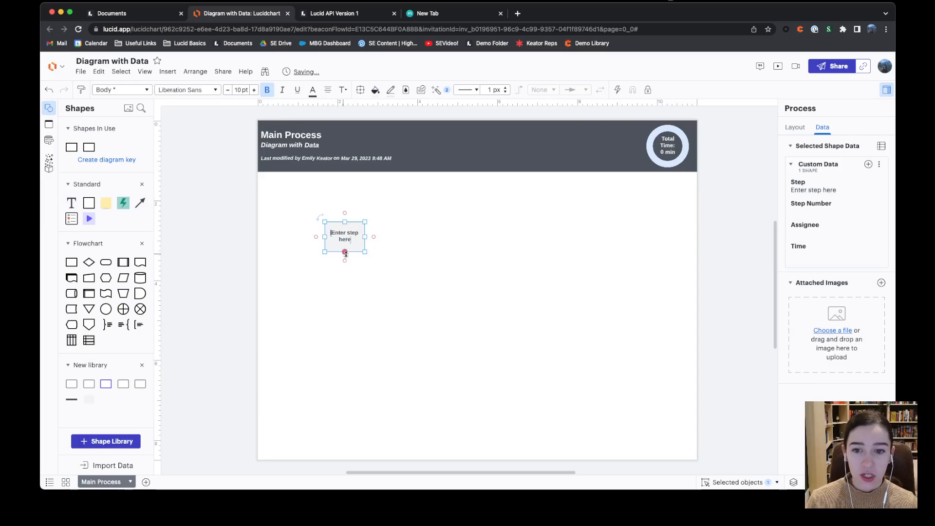
{"action": "left_click", "coordinate": [375, 258]}
Try "adsfasdf" as the shape's Step value, and undo the change.
{"action": "left_click", "coordinate": [350, 242]}
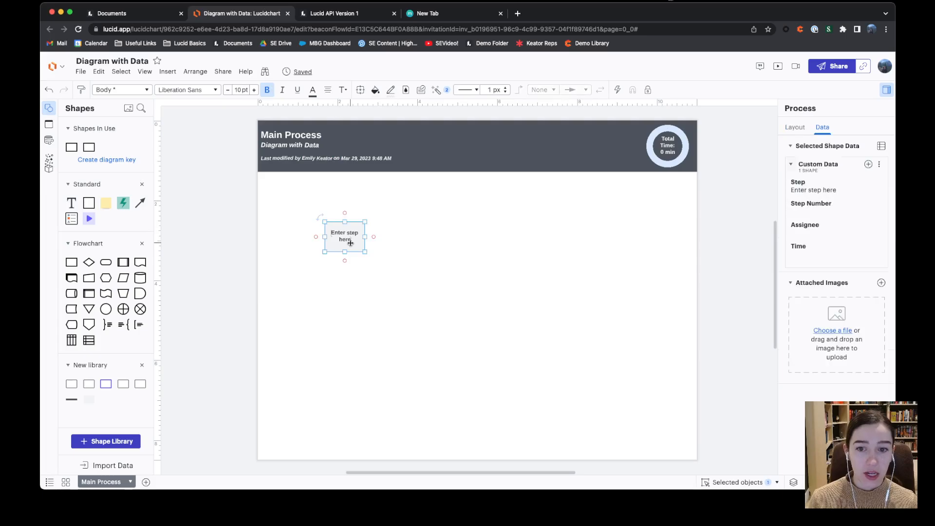
{"action": "left_click", "coordinate": [824, 191]}
{"action": "type", "text": "adsfasdf"}
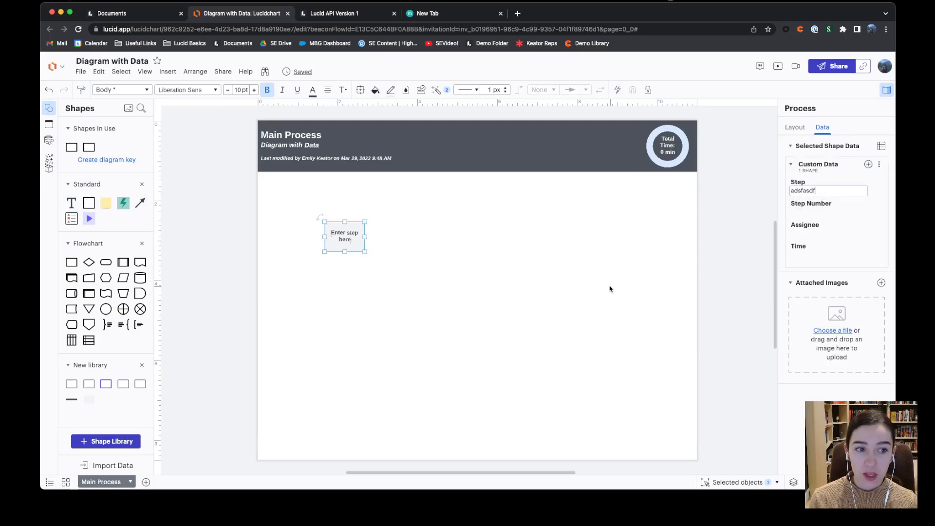
{"action": "left_click", "coordinate": [610, 289]}
{"action": "key", "text": "ctrl+z"}
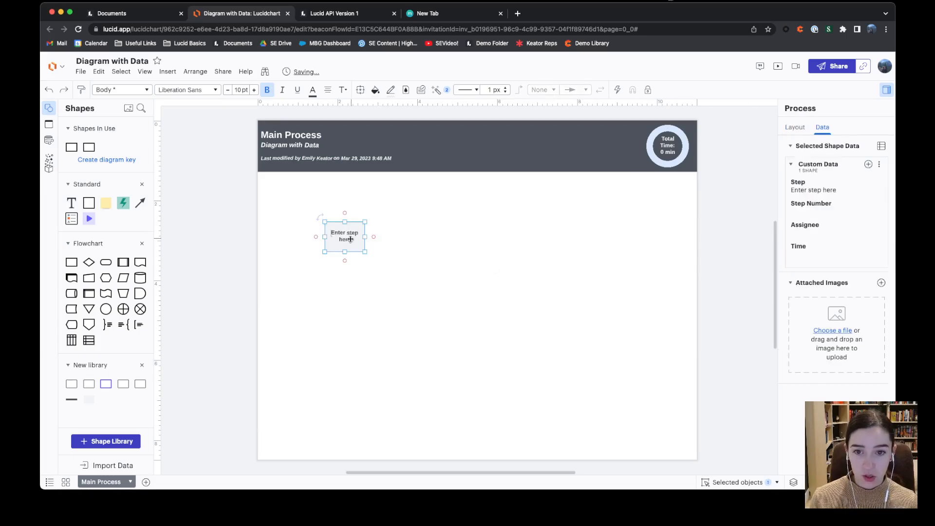
Reposition the "Enter step here" shape on the left part of the page, below the header banner.
{"action": "left_click_drag", "start_coordinate": [349, 236], "coordinate": [383, 230]}
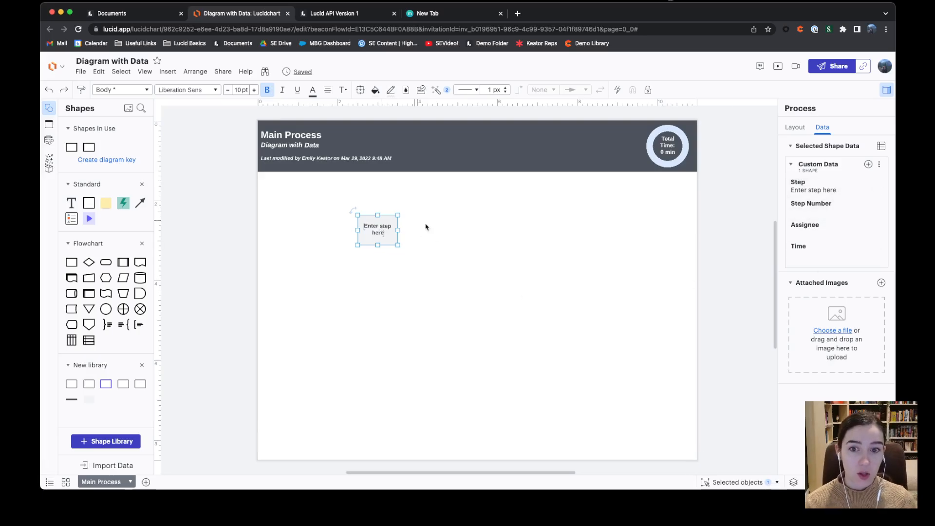
{"action": "left_click", "coordinate": [442, 248]}
{"action": "left_click", "coordinate": [375, 236]}
{"action": "left_click_drag", "start_coordinate": [376, 235], "coordinate": [111, 399]}
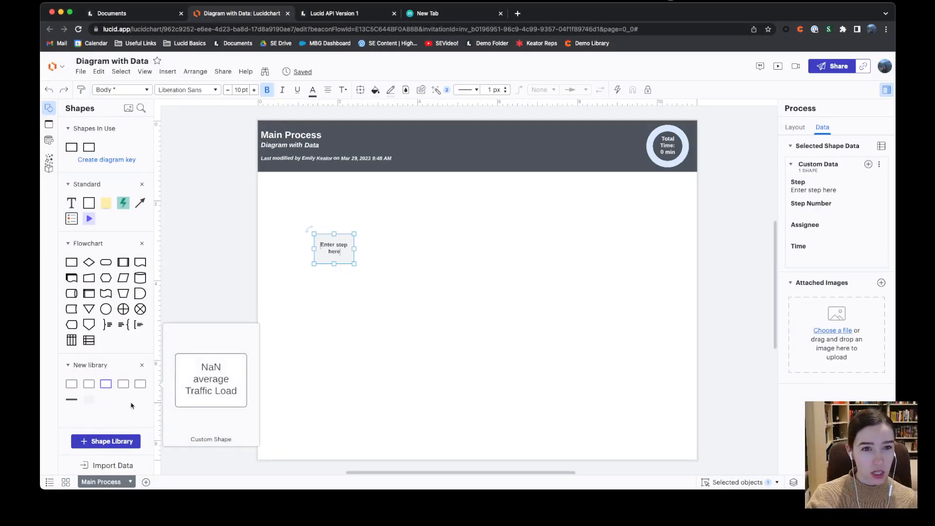
Display the contents of the enabled "New library" among the personal shape libraries.
{"action": "left_click", "coordinate": [114, 441]}
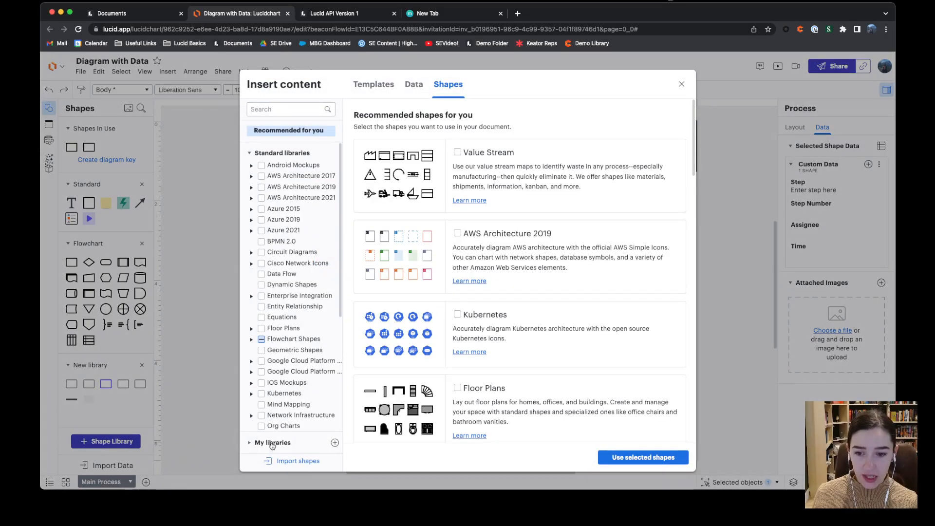
{"action": "left_click", "coordinate": [272, 443]}
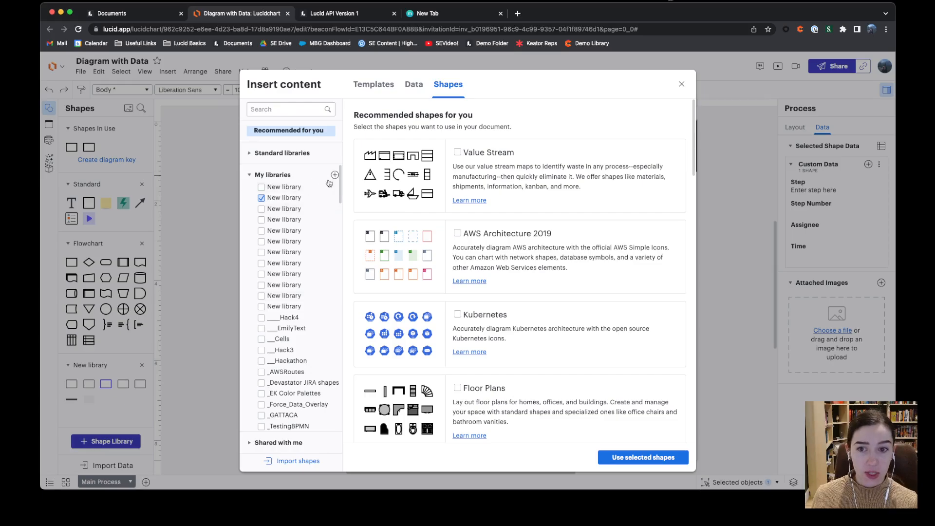
{"action": "left_click", "coordinate": [299, 199]}
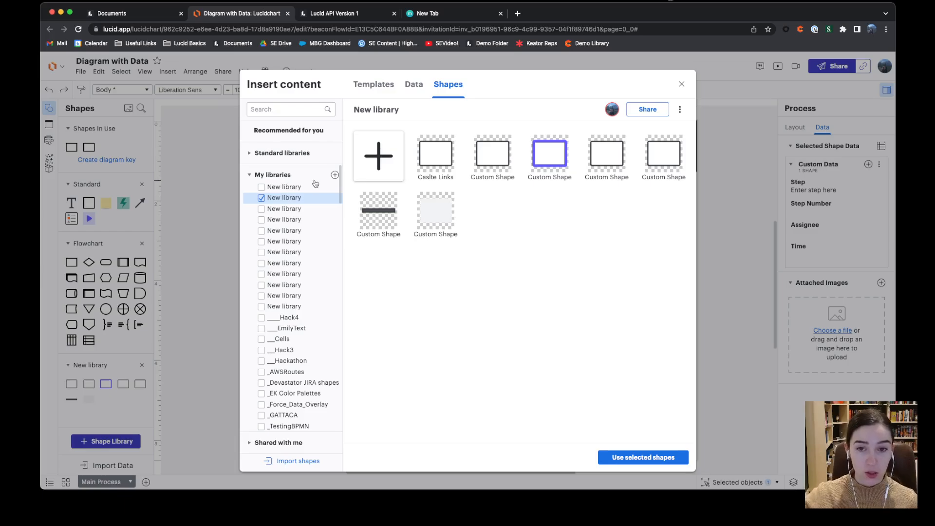
{"action": "right_click", "coordinate": [438, 206]}
{"action": "left_click", "coordinate": [459, 229]}
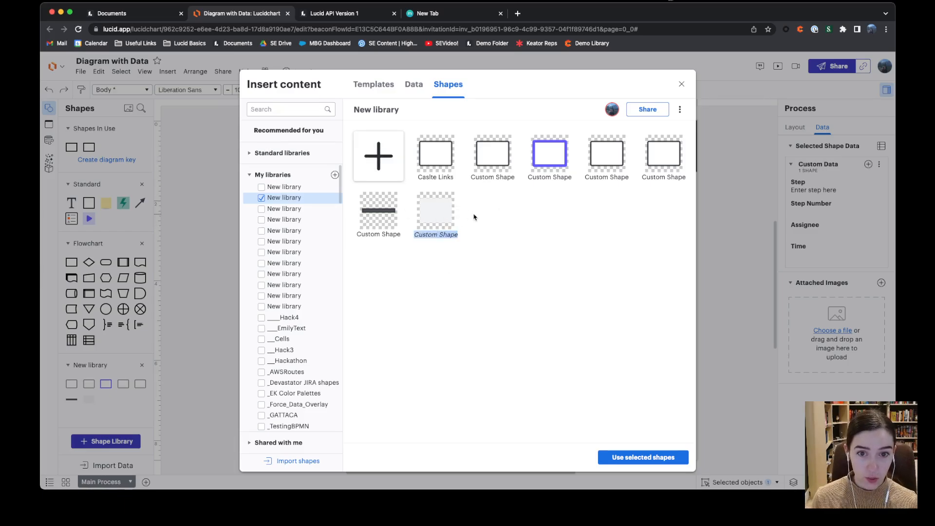
{"action": "left_click", "coordinate": [475, 217]}
View the sharing options of the selected "New library", and return to the diagram without adding collaborators.
{"action": "left_click", "coordinate": [648, 110]}
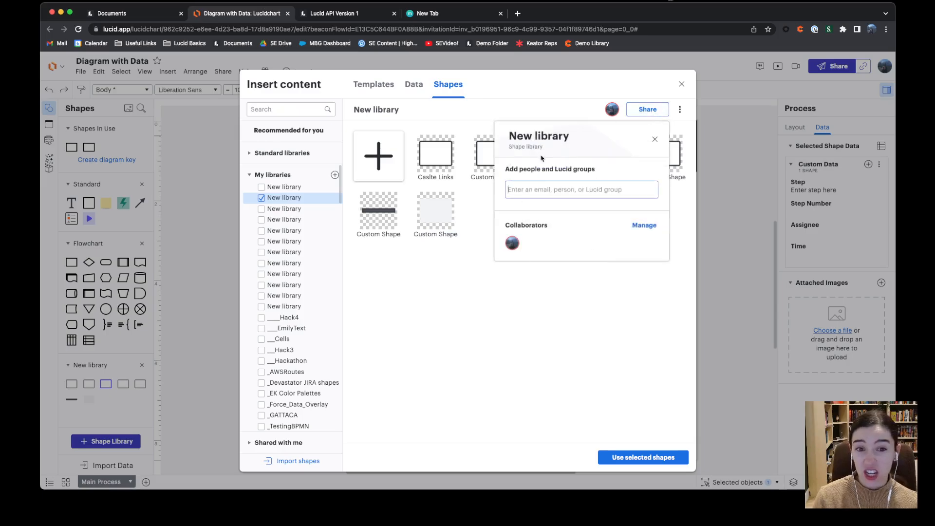
{"action": "left_click", "coordinate": [655, 139]}
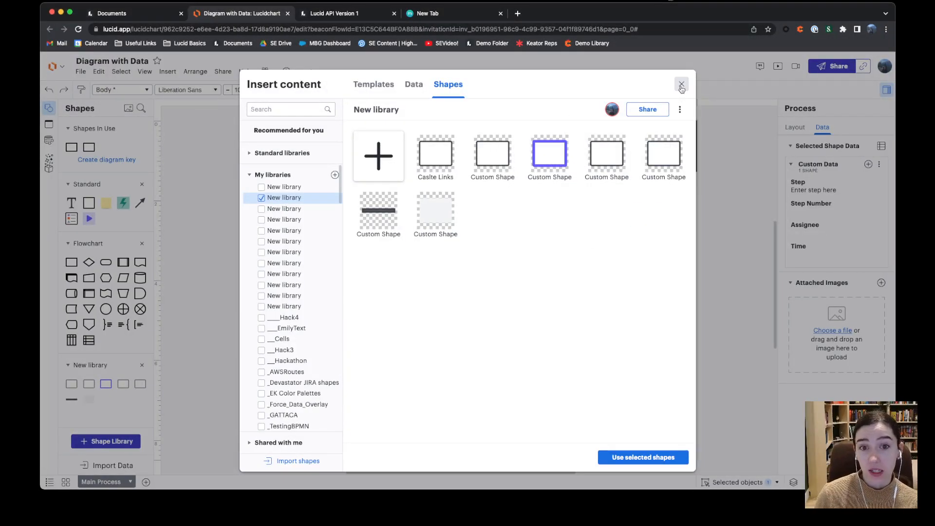
{"action": "left_click", "coordinate": [681, 85]}
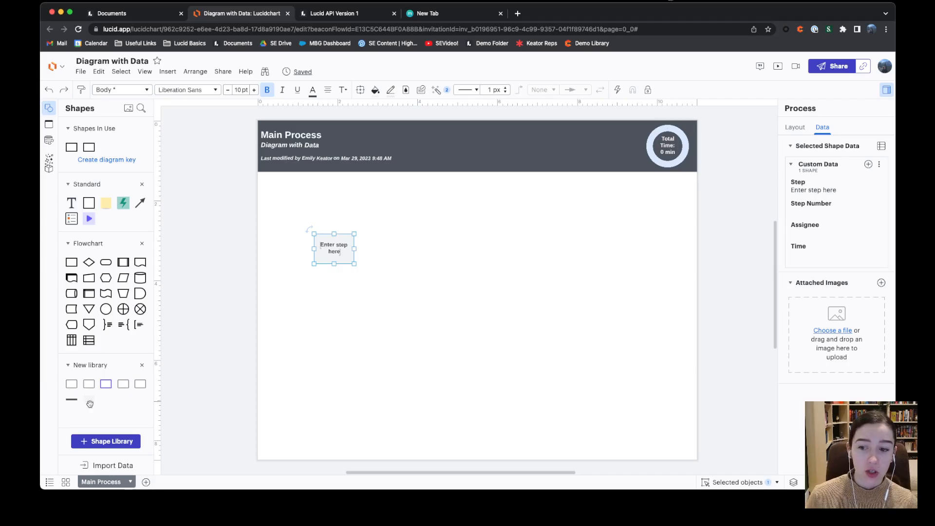
Place a second custom step shape from "New library" beside the existing one, and clear both from the page.
{"action": "mouse_move", "coordinate": [98, 409]}
{"action": "left_click_drag", "start_coordinate": [87, 397], "coordinate": [406, 278]}
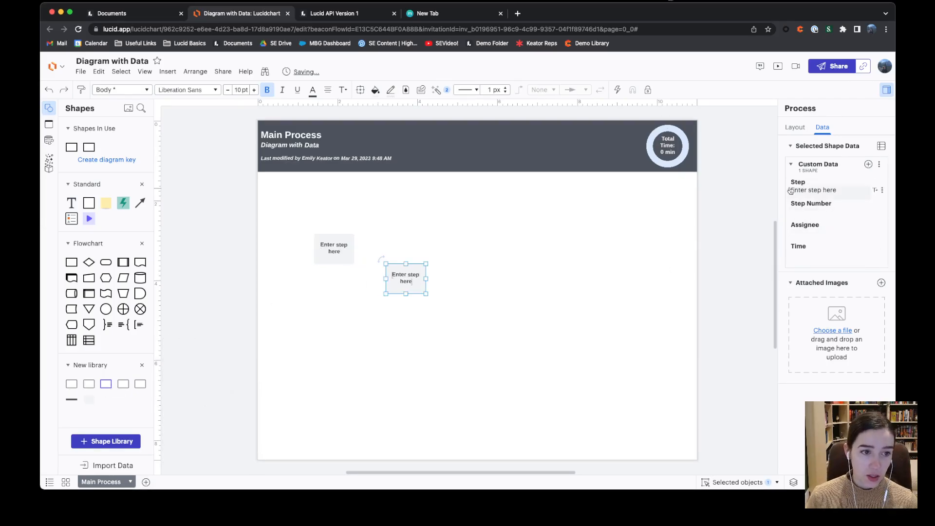
{"action": "left_click_drag", "start_coordinate": [428, 319], "coordinate": [312, 232]}
{"action": "key", "text": "Delete"}
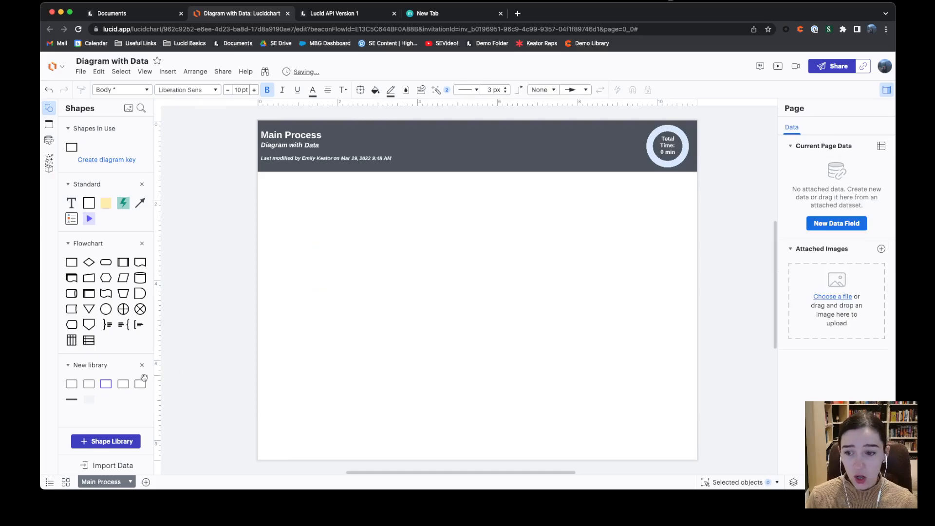
Place the custom step shape below the page header and connect a Decision shape with an outgoing line to its right side.
{"action": "mouse_move", "coordinate": [85, 402]}
{"action": "left_click_drag", "start_coordinate": [86, 402], "coordinate": [433, 231]}
{"action": "left_click", "coordinate": [349, 262]}
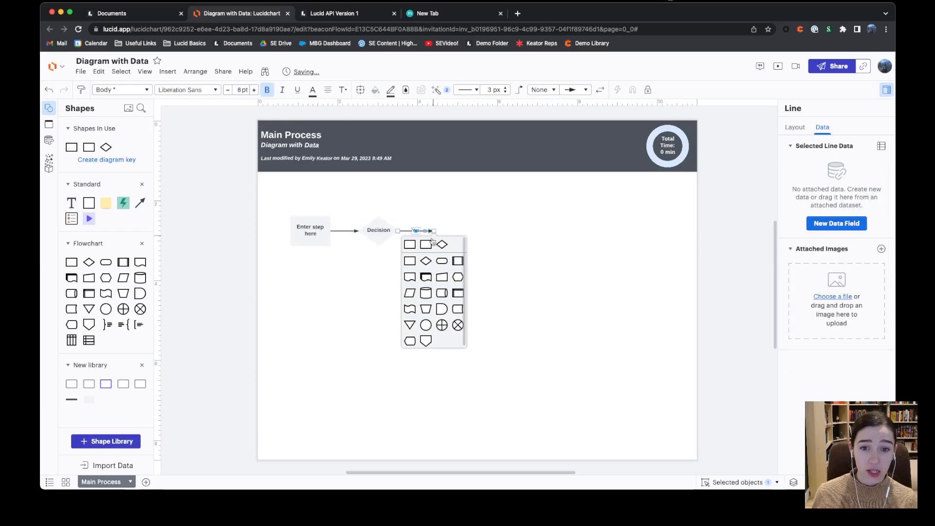
Add another custom step shape at the end of the Decision's outgoing line, and delete it together with the Decision.
{"action": "left_click_drag", "start_coordinate": [89, 400], "coordinate": [453, 234]}
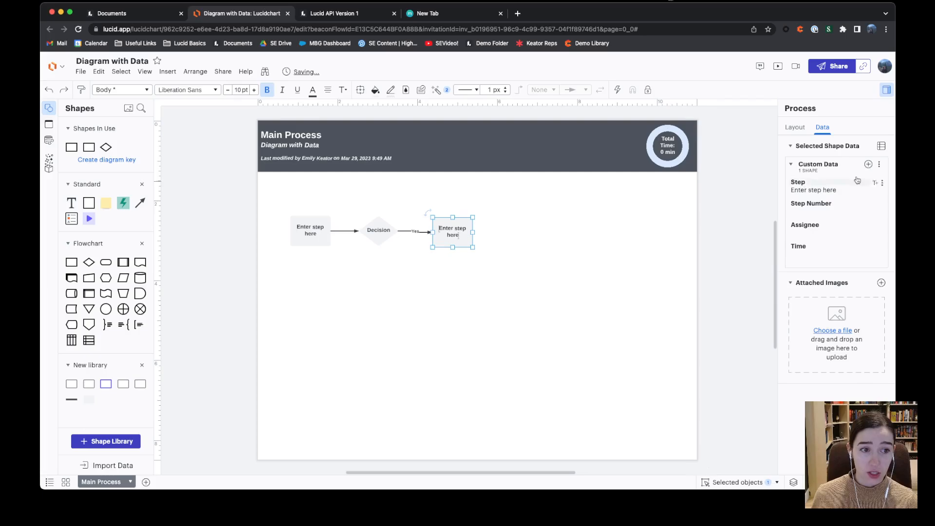
{"action": "left_click", "coordinate": [523, 276]}
{"action": "left_click_drag", "start_coordinate": [522, 276], "coordinate": [382, 196]}
{"action": "key", "text": "Delete"}
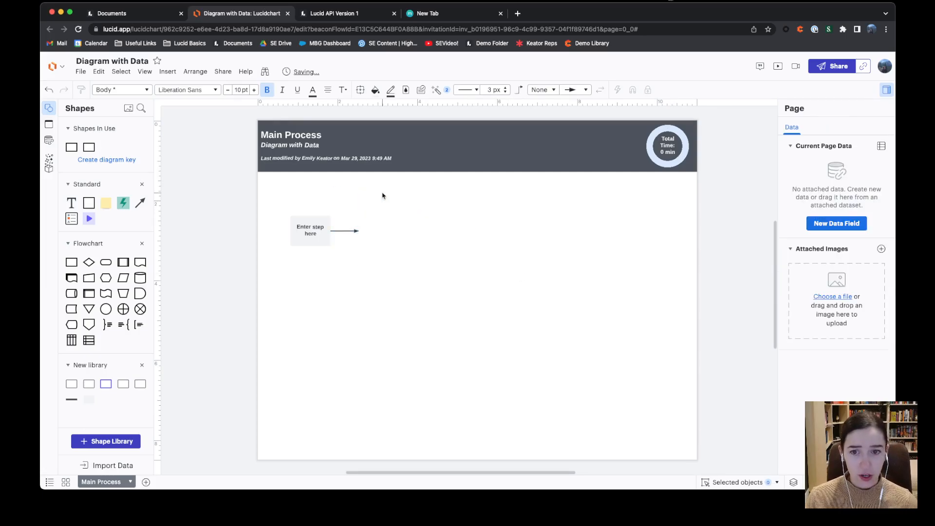
Create a conditional formatting rule for all shapes that checks whether the Time shape data is not empty.
{"action": "left_click", "coordinate": [437, 91]}
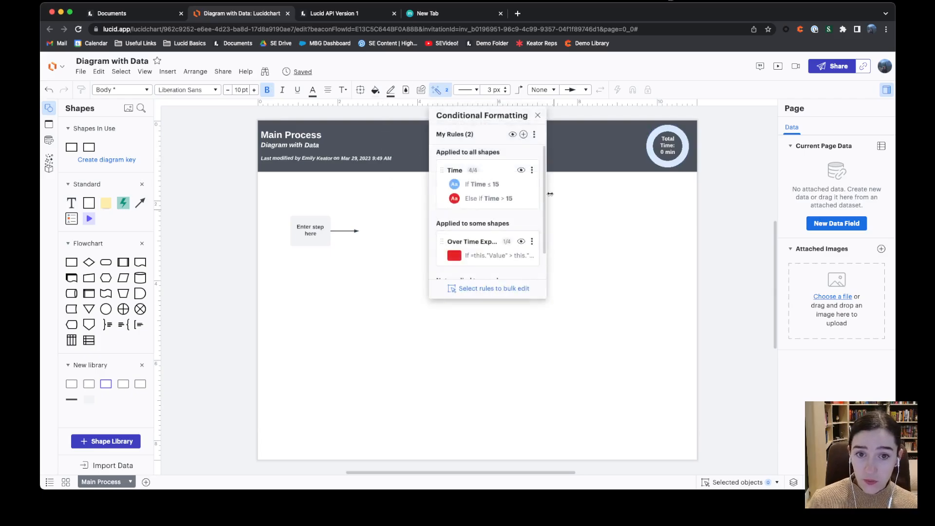
{"action": "left_click", "coordinate": [524, 135]}
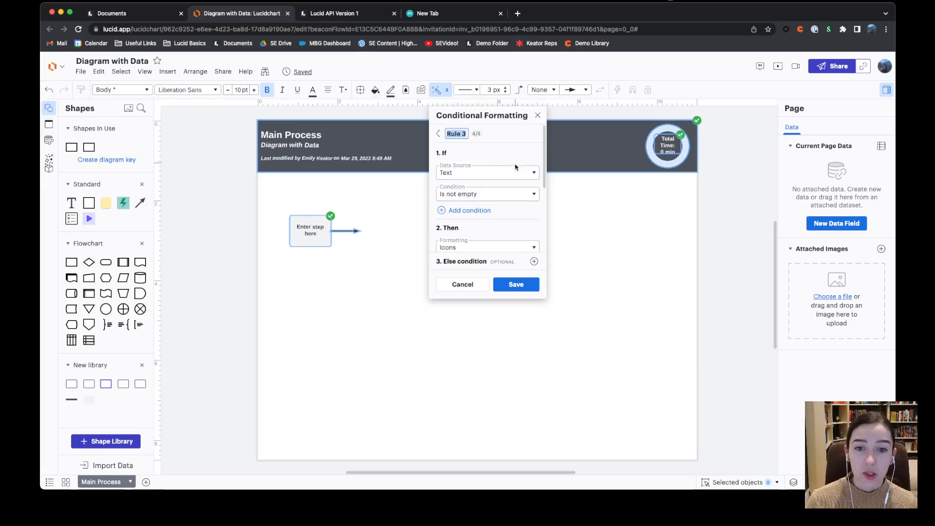
{"action": "left_click", "coordinate": [495, 172]}
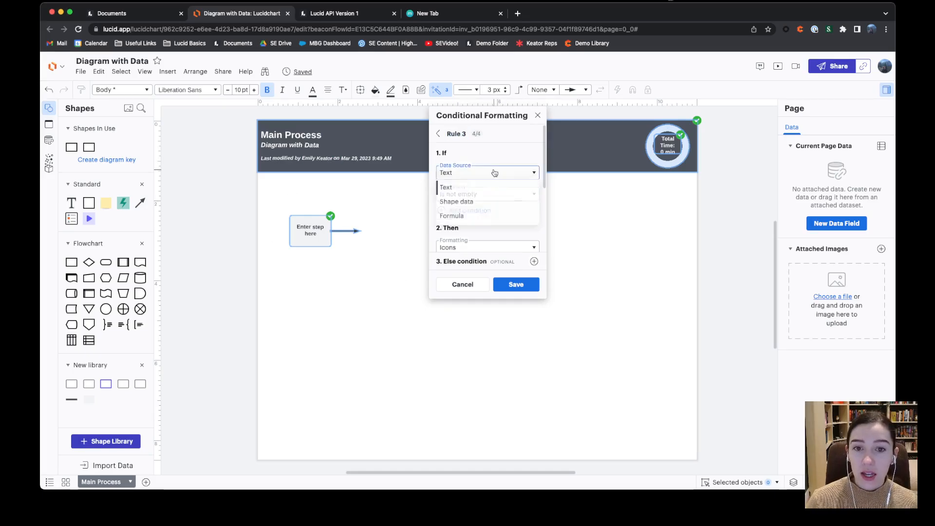
{"action": "left_click", "coordinate": [478, 203]}
{"action": "left_click", "coordinate": [479, 197]}
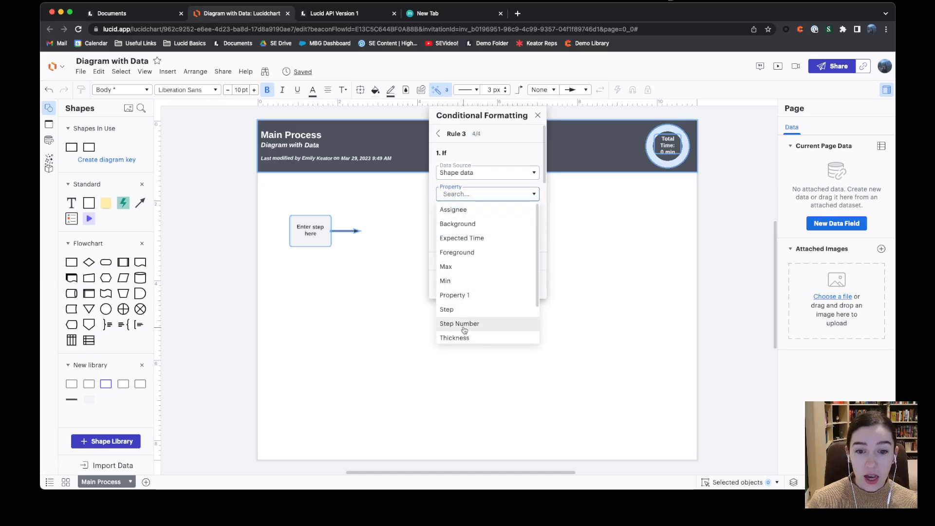
{"action": "scroll", "coordinate": [466, 273], "scroll_direction": "down", "scroll_amount": 3}
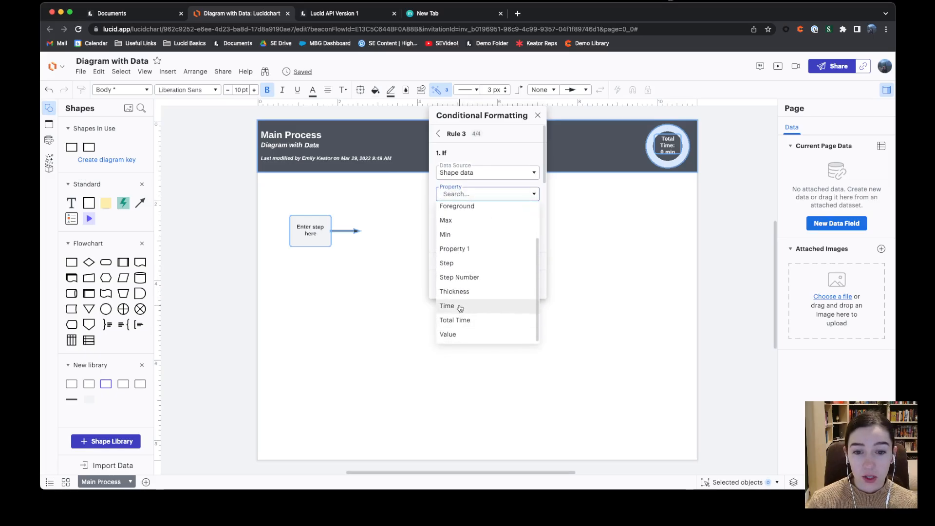
{"action": "left_click", "coordinate": [460, 306]}
Make the new rule show a Text Badge icon with the Time shape data as its text, and save the rule.
{"action": "scroll", "coordinate": [480, 217], "scroll_direction": "down", "scroll_amount": 1}
{"action": "scroll", "coordinate": [480, 218], "scroll_direction": "down", "scroll_amount": 3}
{"action": "left_click", "coordinate": [480, 189]}
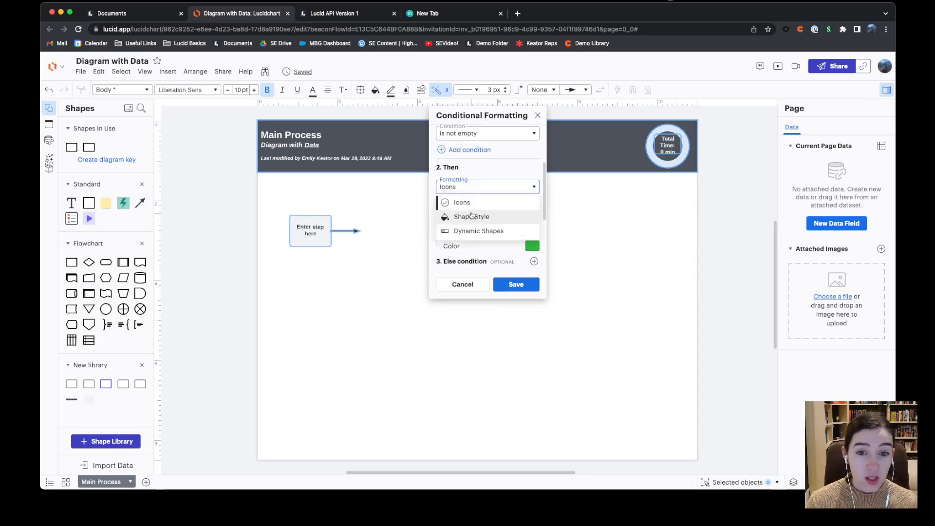
{"action": "left_click", "coordinate": [468, 204]}
{"action": "left_click", "coordinate": [470, 208]}
{"action": "left_click", "coordinate": [463, 250]}
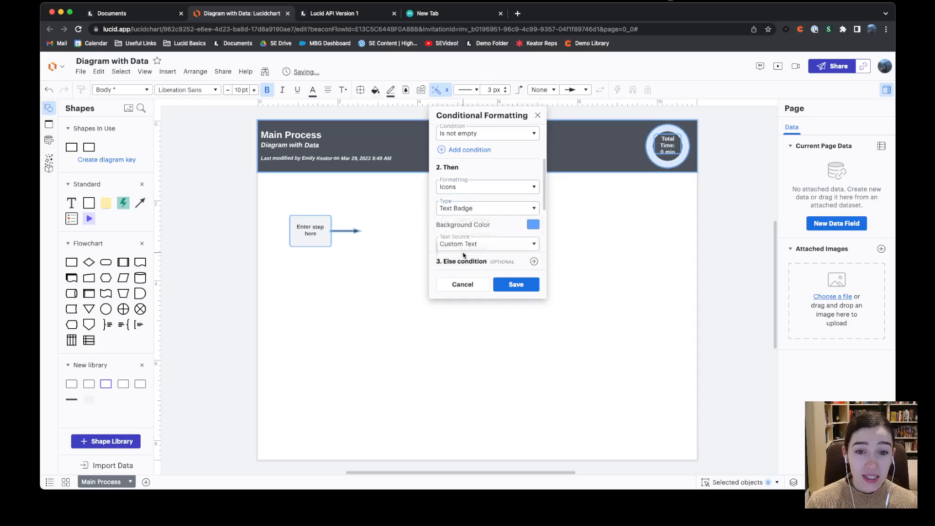
{"action": "scroll", "coordinate": [495, 207], "scroll_direction": "down", "scroll_amount": 2}
{"action": "left_click", "coordinate": [472, 201]}
{"action": "left_click", "coordinate": [464, 231]}
{"action": "left_click", "coordinate": [511, 222]}
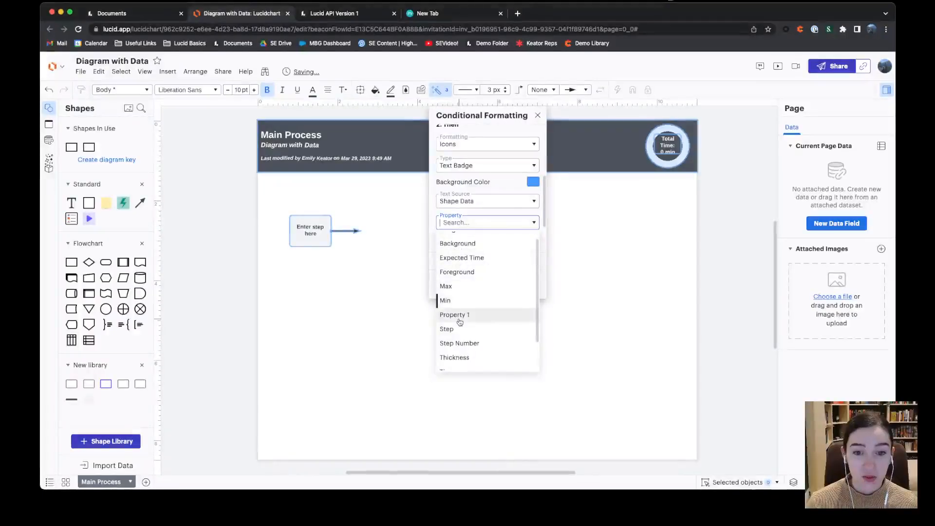
{"action": "scroll", "coordinate": [459, 322], "scroll_direction": "down", "scroll_amount": 2}
{"action": "scroll", "coordinate": [498, 224], "scroll_direction": "down", "scroll_amount": 3}
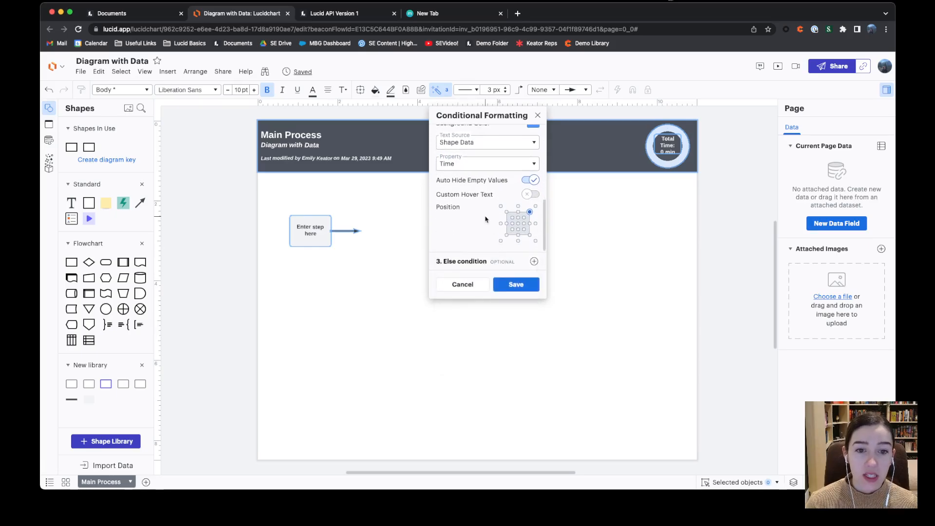
{"action": "left_click", "coordinate": [516, 284]}
Set the Time value of the "Enter step here" shape to 6.
{"action": "left_click", "coordinate": [313, 235]}
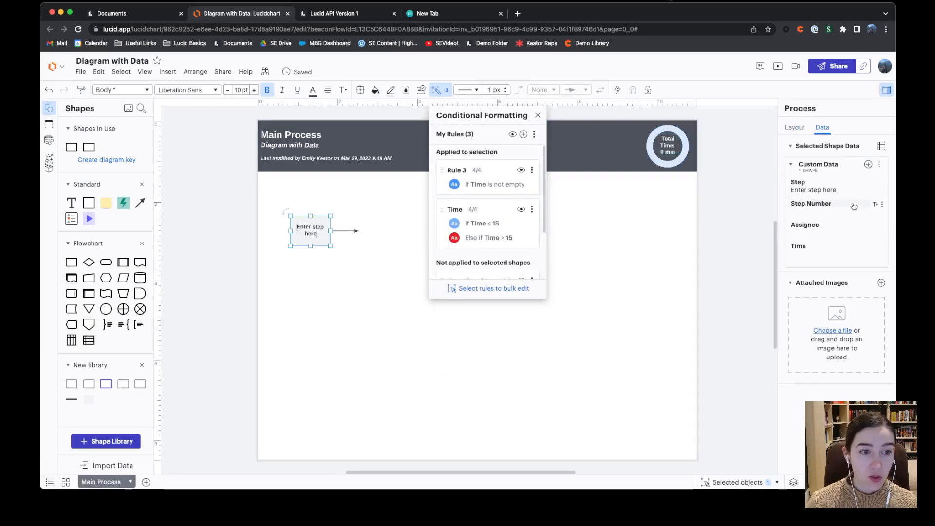
{"action": "left_click", "coordinate": [820, 254]}
{"action": "type", "text": "6"}
{"action": "key", "text": "Return"}
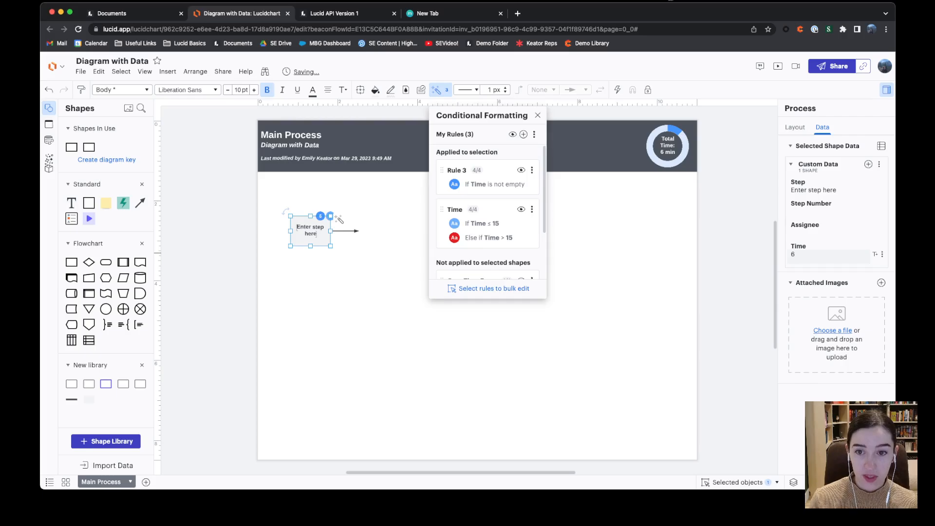
{"action": "left_click", "coordinate": [380, 302]}
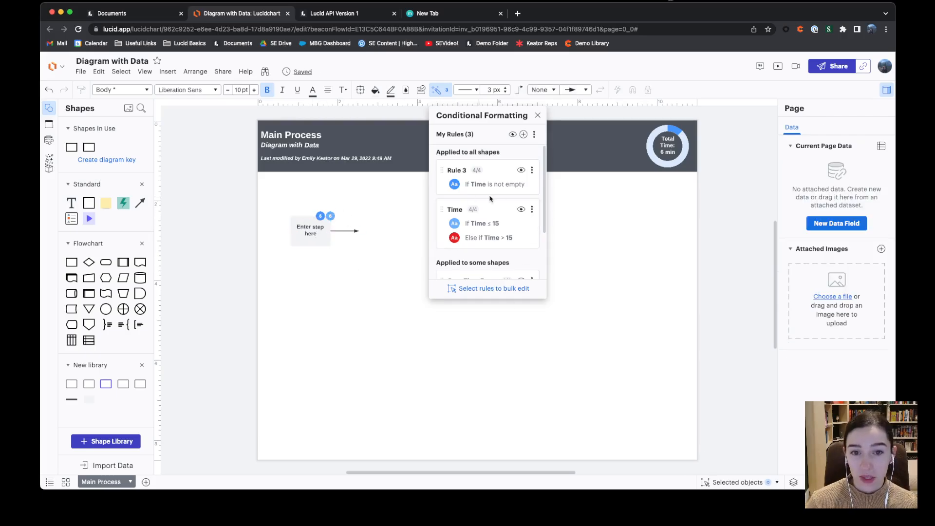
Delete the conditional formatting rule that applies when Time is not empty.
{"action": "left_click", "coordinate": [531, 170]}
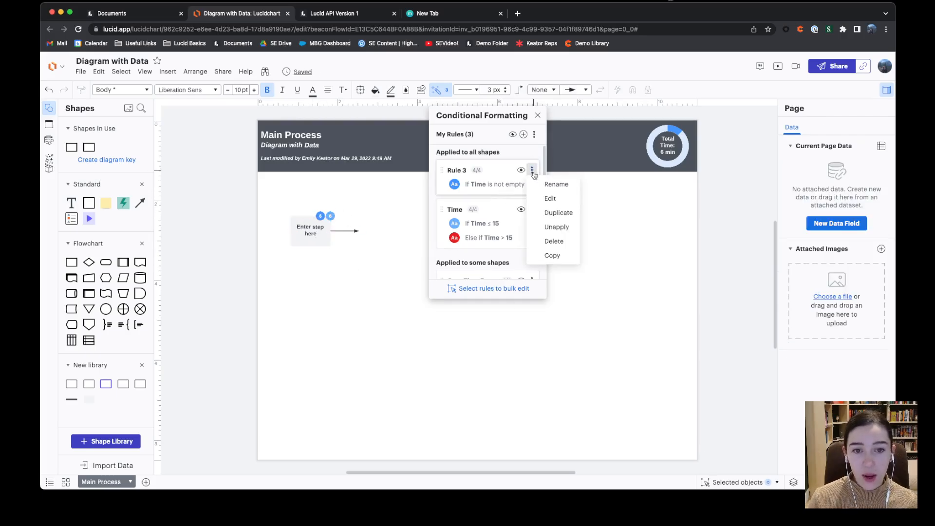
{"action": "left_click", "coordinate": [554, 243]}
{"action": "left_click", "coordinate": [549, 246]}
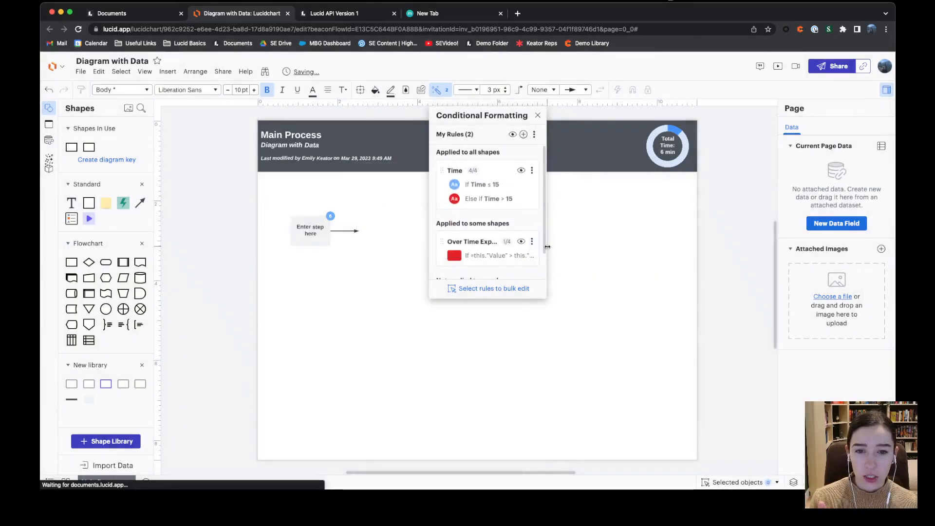
Examine the conditions, badge colors, text source and position in the existing Time rule, and close it by saving.
{"action": "left_click", "coordinate": [486, 196]}
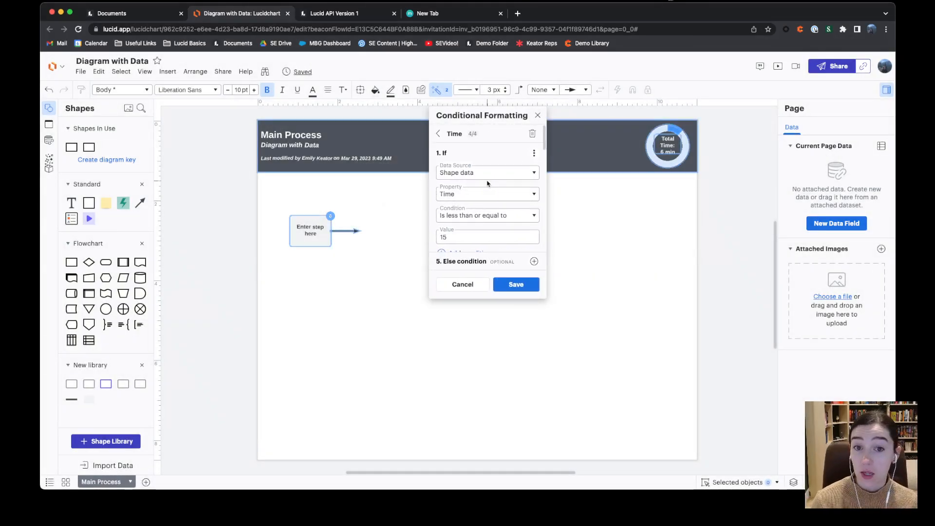
{"action": "scroll", "coordinate": [486, 181], "scroll_direction": "down", "scroll_amount": 1}
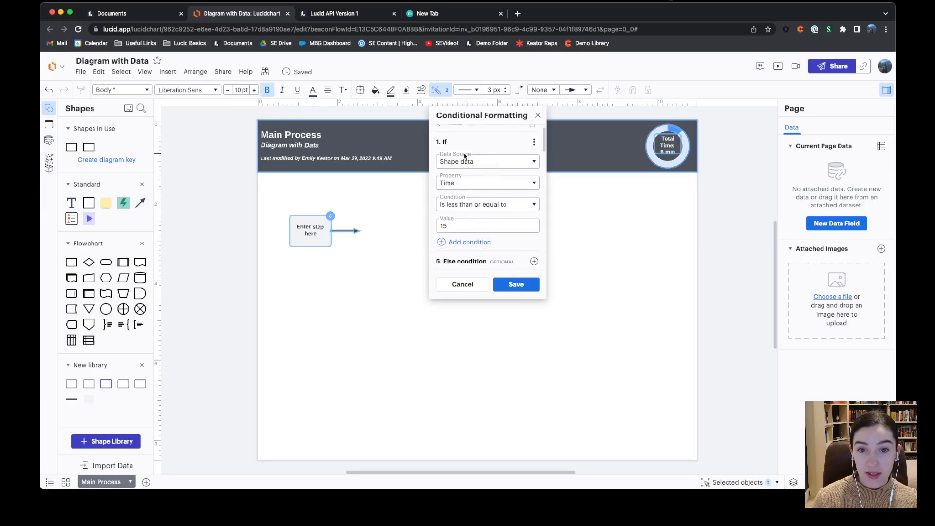
{"action": "scroll", "coordinate": [458, 205], "scroll_direction": "down", "scroll_amount": 8}
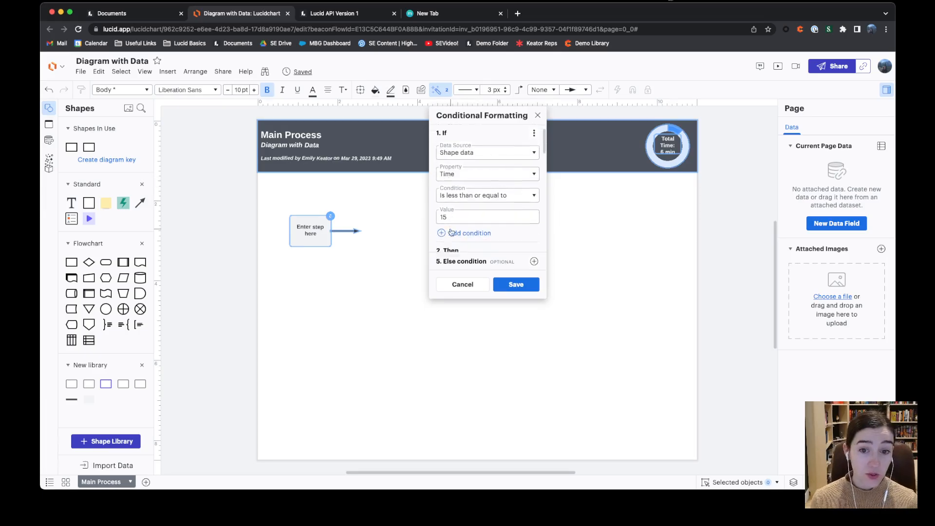
{"action": "scroll", "coordinate": [459, 207], "scroll_direction": "down", "scroll_amount": 2}
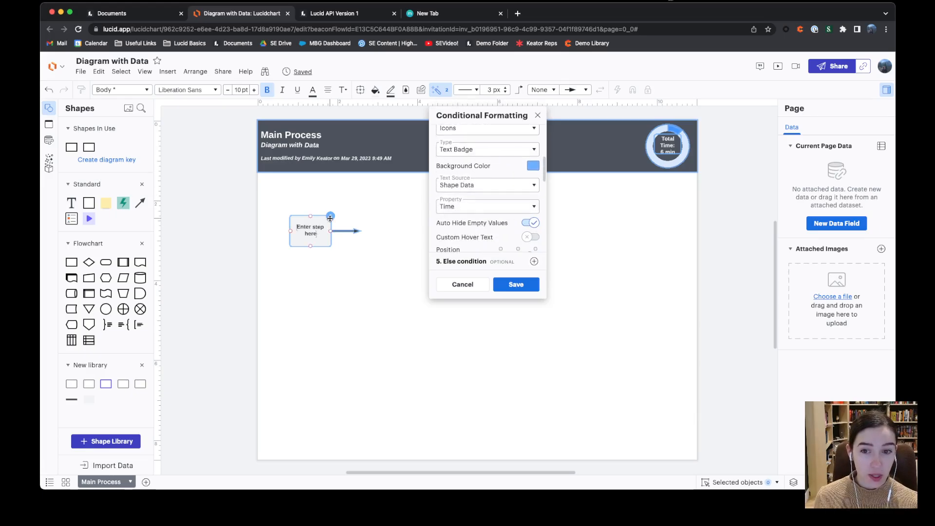
{"action": "scroll", "coordinate": [484, 233], "scroll_direction": "down", "scroll_amount": 5}
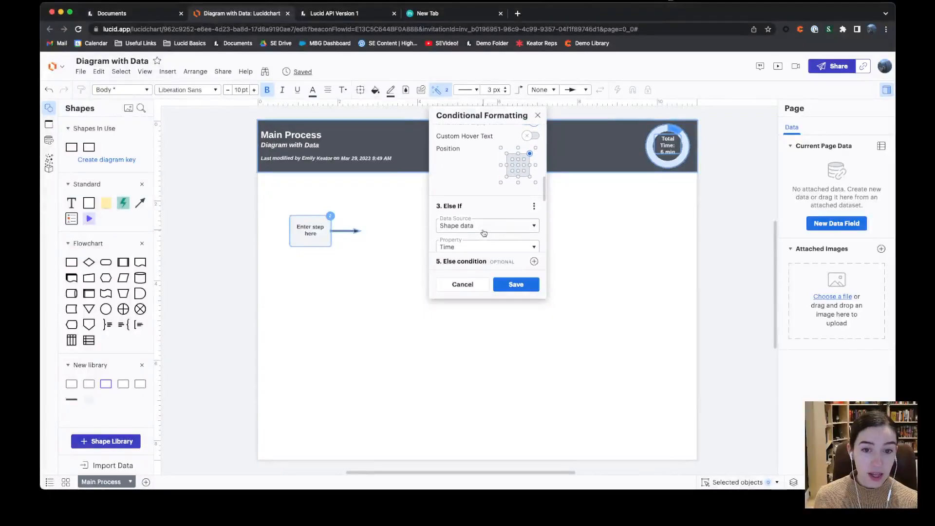
{"action": "scroll", "coordinate": [484, 233], "scroll_direction": "down", "scroll_amount": 2}
{"action": "scroll", "coordinate": [477, 229], "scroll_direction": "down", "scroll_amount": 5}
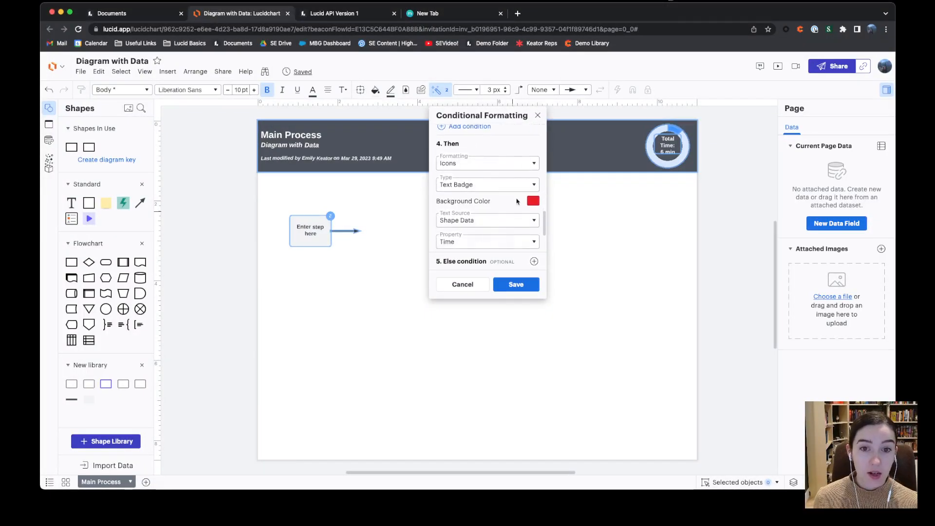
{"action": "scroll", "coordinate": [504, 206], "scroll_direction": "down", "scroll_amount": 2}
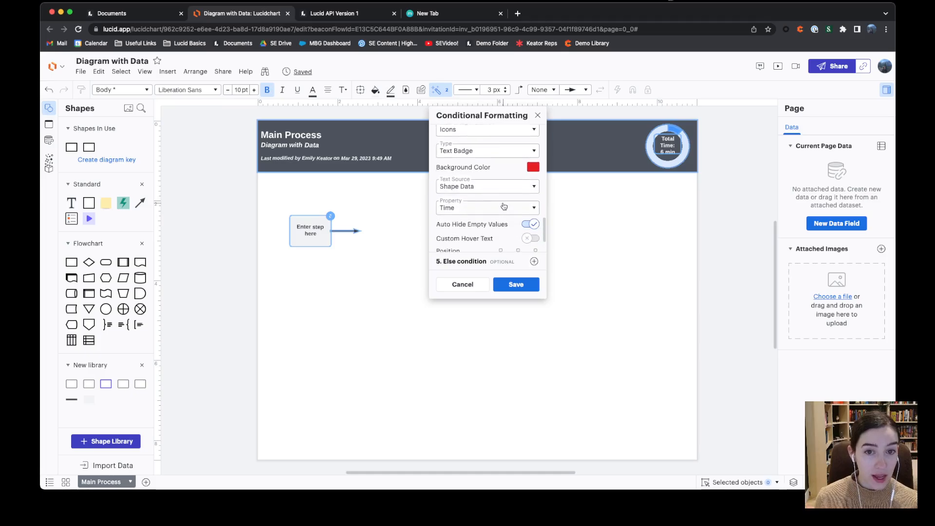
{"action": "scroll", "coordinate": [483, 209], "scroll_direction": "down", "scroll_amount": 1}
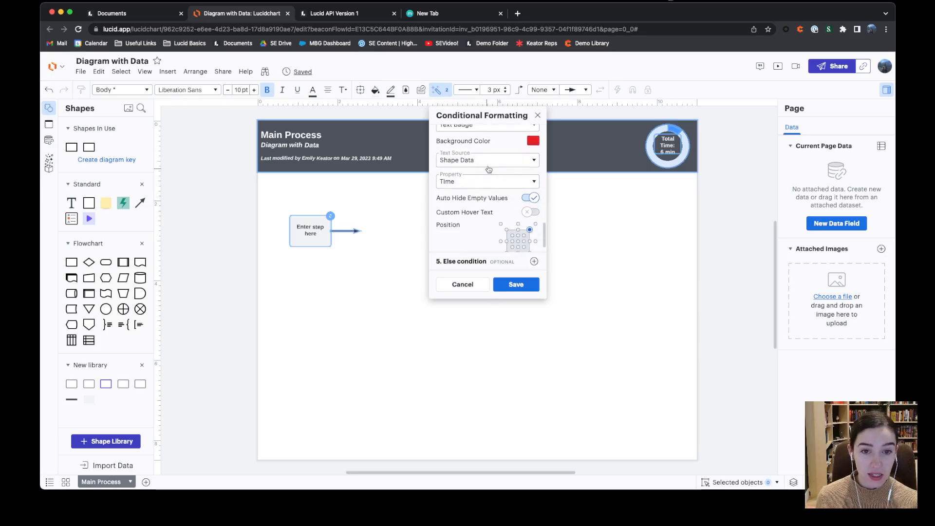
{"action": "scroll", "coordinate": [335, 227], "scroll_direction": "up", "scroll_amount": 5}
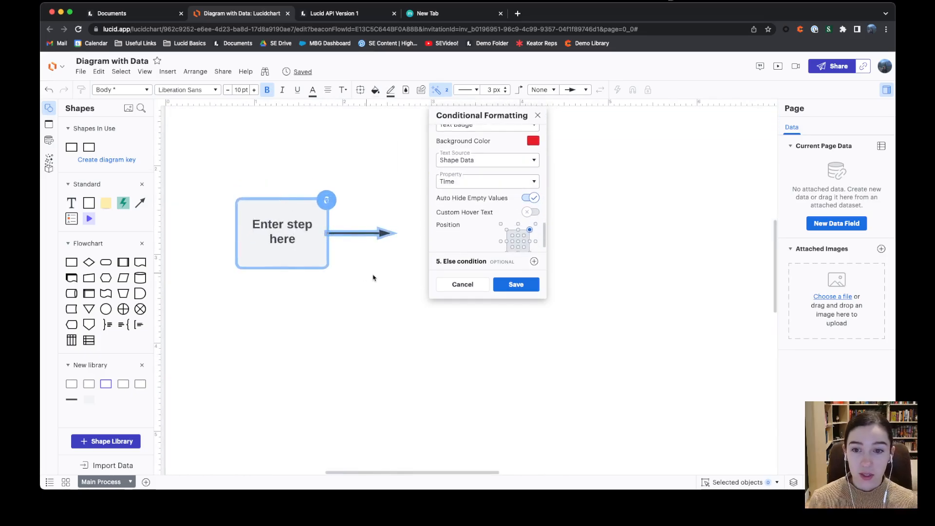
{"action": "left_click", "coordinate": [516, 285]}
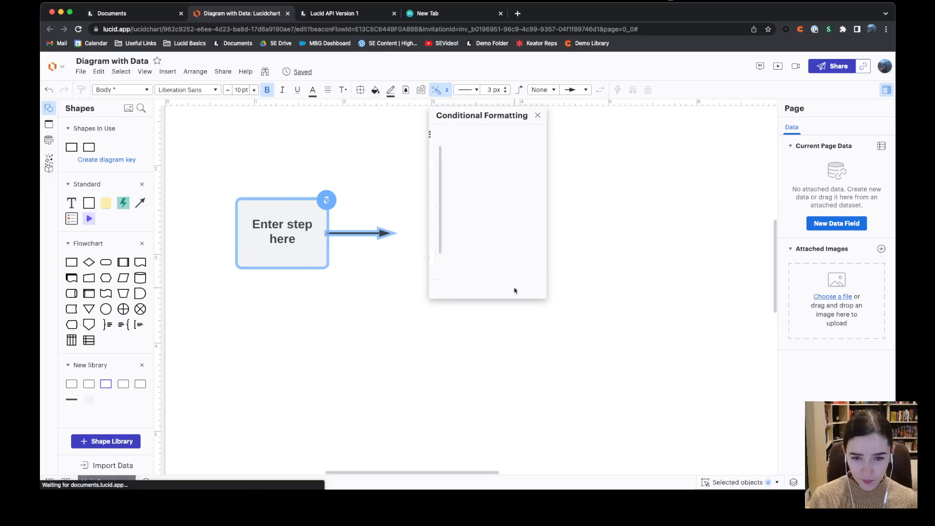
Set the Time value of the "Enter step here" shape to 67.
{"action": "left_click", "coordinate": [318, 255]}
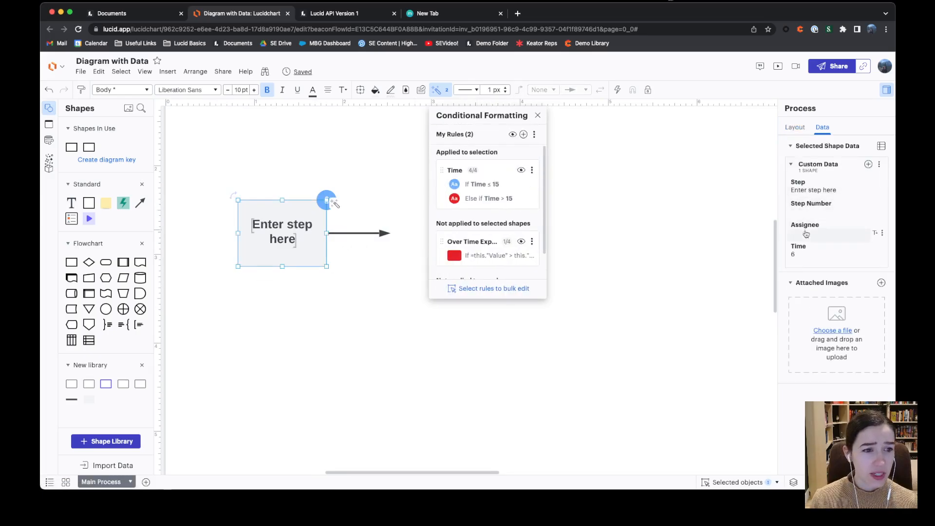
{"action": "left_click", "coordinate": [799, 253]}
{"action": "type", "text": "7"}
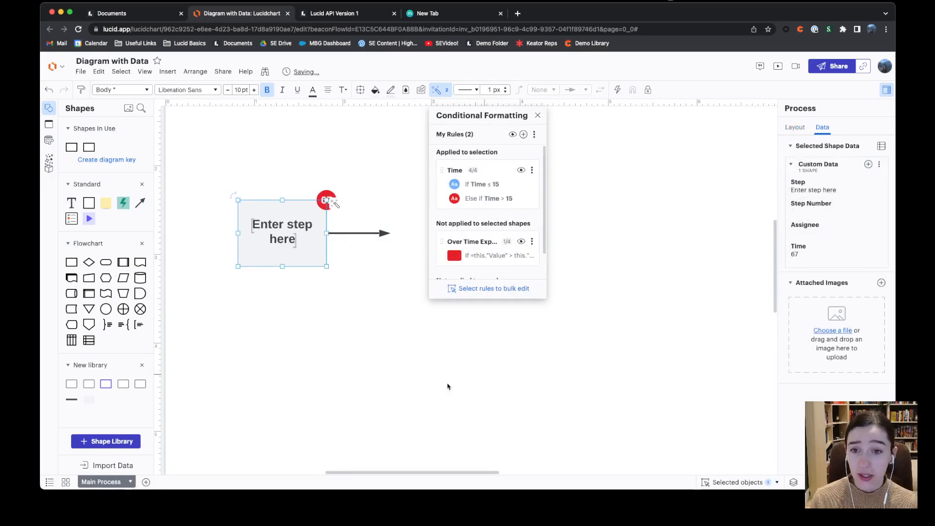
{"action": "left_click", "coordinate": [392, 372]}
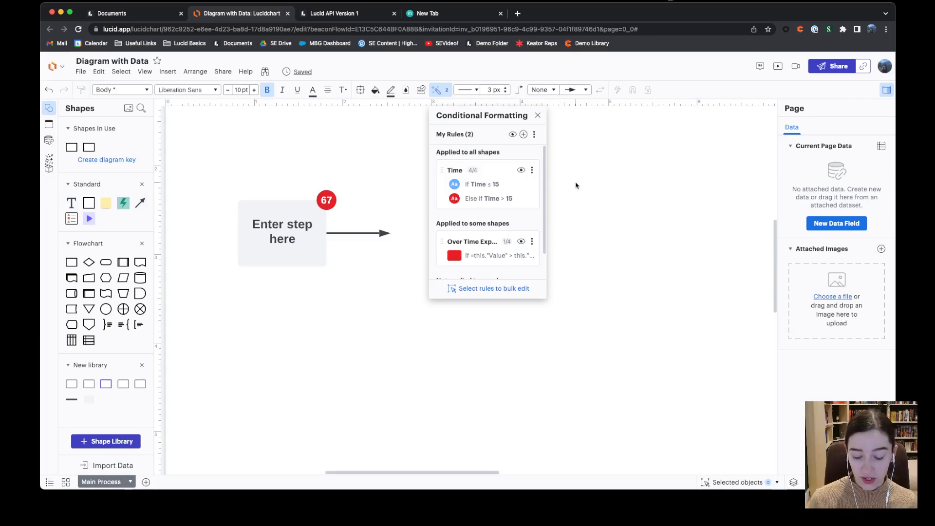
Undo the last Time value change on the "Enter step here" shape and deselect it.
{"action": "key", "text": "super+z"}
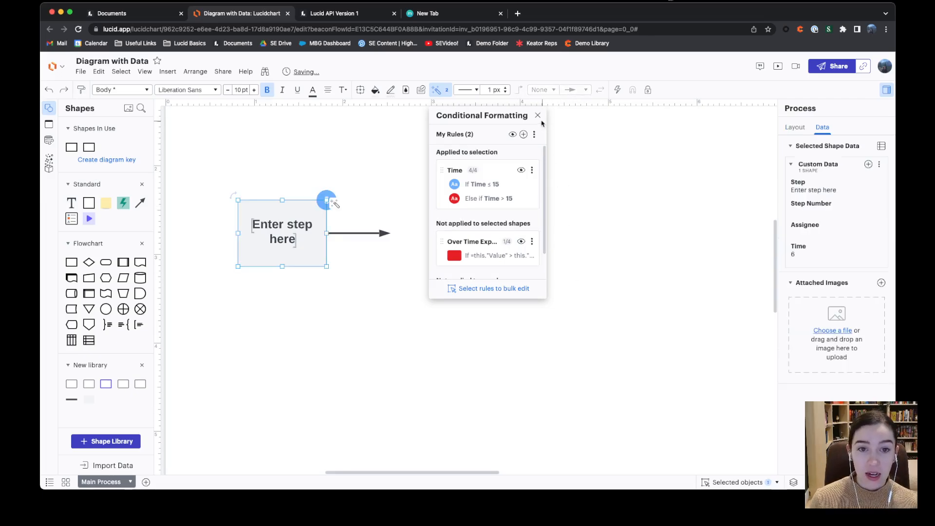
{"action": "left_click", "coordinate": [595, 203]}
Inspect the custom data of the Total Time donut group in the page header, and close the Conditional Formatting window.
{"action": "scroll", "coordinate": [596, 204], "scroll_direction": "down", "scroll_amount": 3}
{"action": "scroll", "coordinate": [596, 203], "scroll_direction": "up", "scroll_amount": 5}
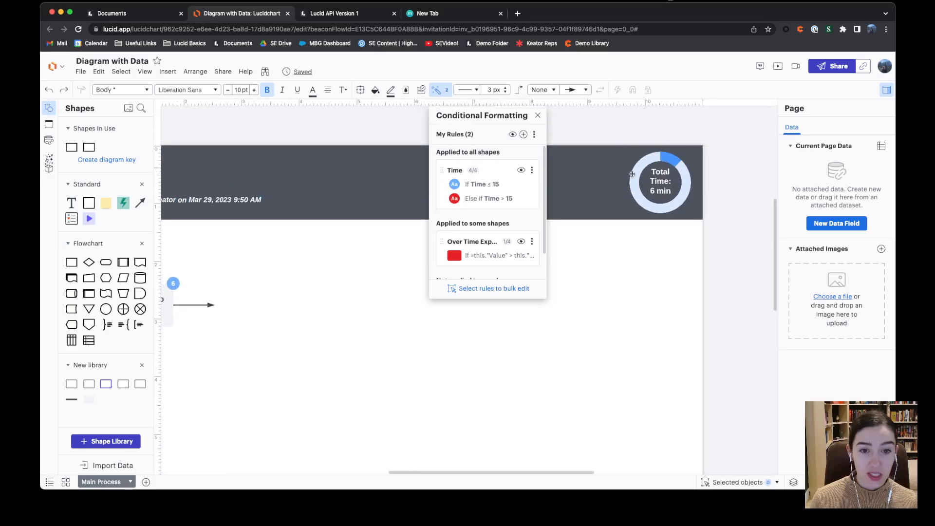
{"action": "left_click", "coordinate": [657, 160]}
{"action": "double_click", "coordinate": [656, 161]}
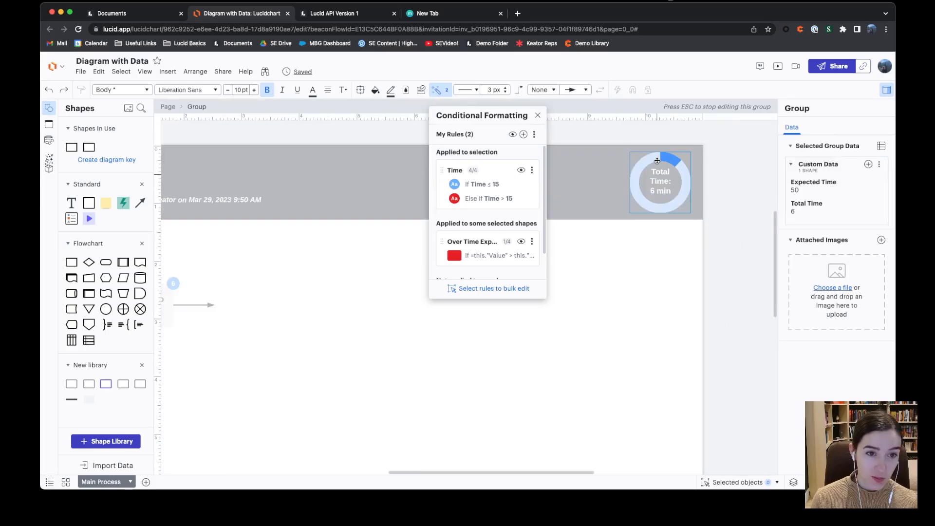
{"action": "left_click", "coordinate": [537, 115]}
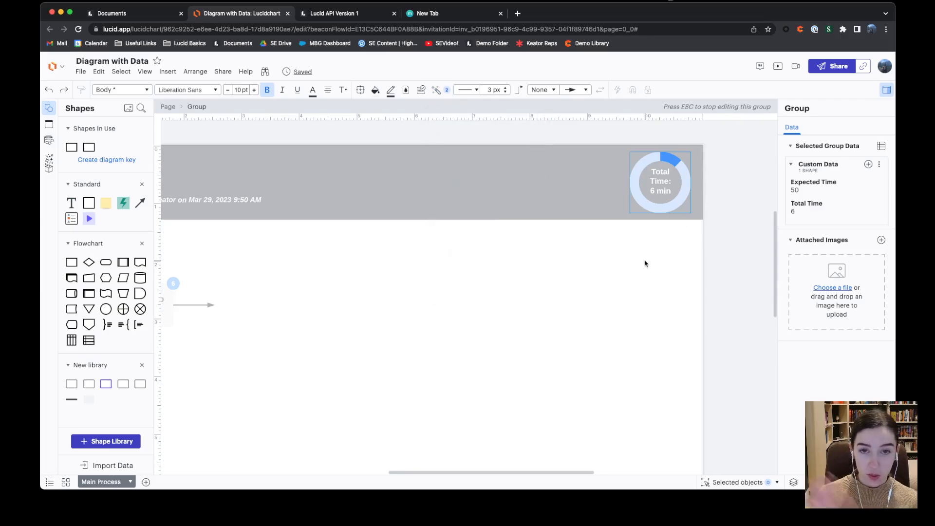
Search the shape library for "dynamic shape" and place a Progress Donut in the empty area below the header.
{"action": "left_click", "coordinate": [142, 109]}
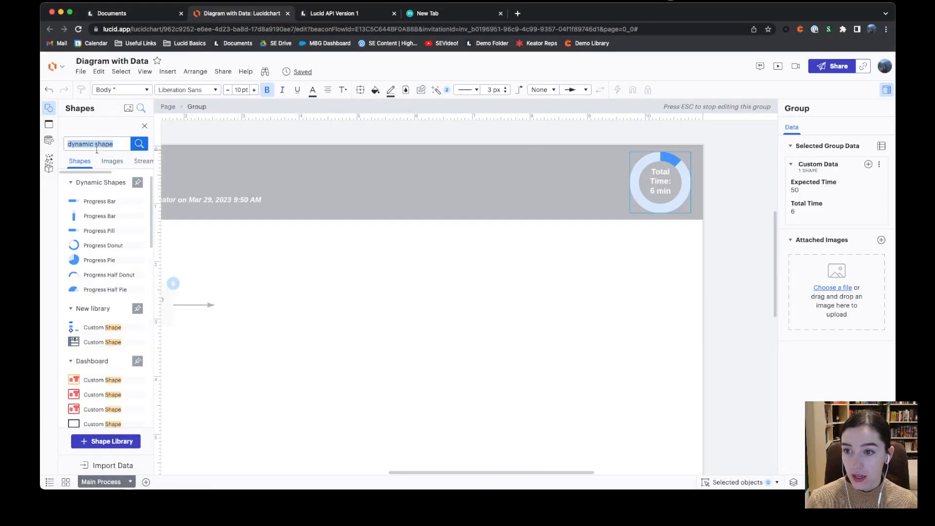
{"action": "left_click_drag", "start_coordinate": [73, 247], "coordinate": [183, 257]}
{"action": "key", "text": "Escape"}
{"action": "left_click", "coordinate": [472, 277]}
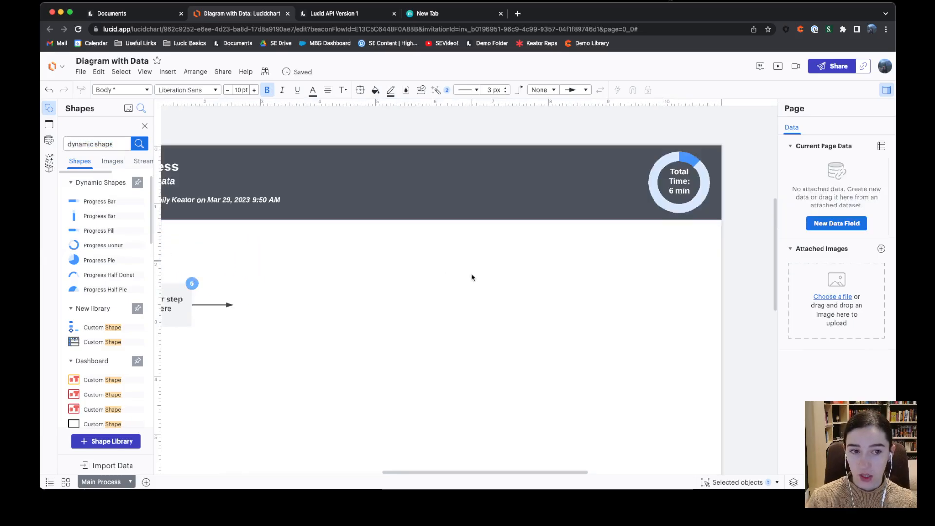
{"action": "left_click_drag", "start_coordinate": [73, 245], "coordinate": [497, 309]}
{"action": "left_click", "coordinate": [144, 126]}
Place a text box at the center of the new donut and group the two objects.
{"action": "left_click_drag", "start_coordinate": [70, 202], "coordinate": [497, 308]}
{"action": "left_click_drag", "start_coordinate": [579, 372], "coordinate": [436, 254]}
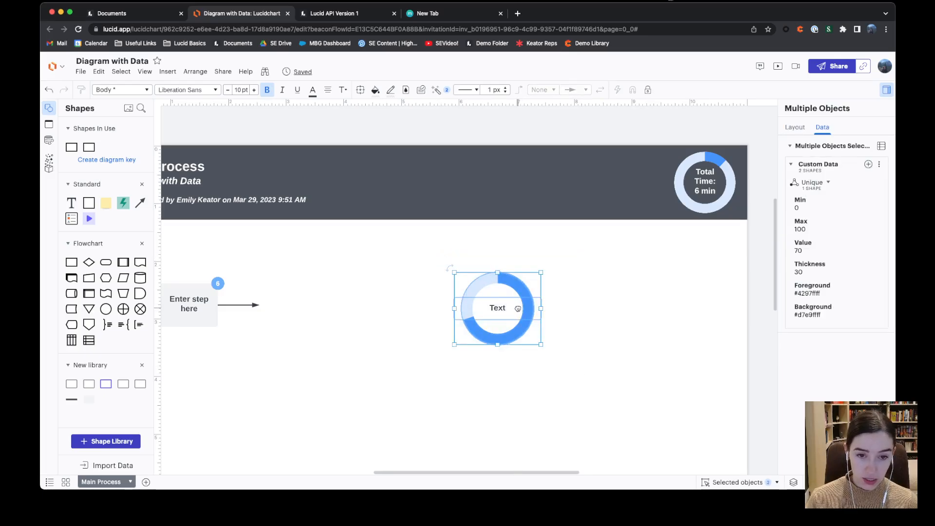
{"action": "right_click", "coordinate": [518, 309]}
{"action": "left_click", "coordinate": [569, 241]}
{"action": "left_click_drag", "start_coordinate": [482, 314], "coordinate": [502, 314]}
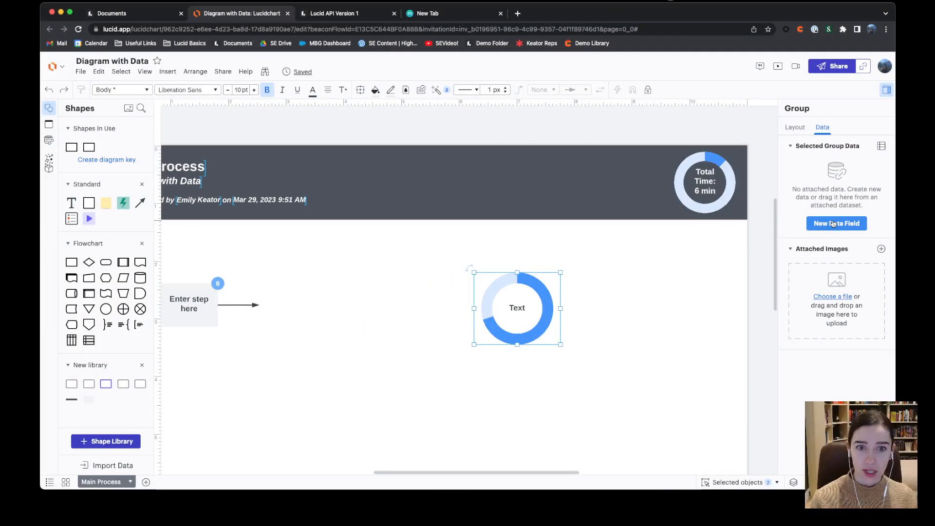
Add a custom data field named "Expected Time" to the new donut group.
{"action": "left_click", "coordinate": [836, 224]}
{"action": "left_click", "coordinate": [822, 183]}
{"action": "type", "text": "Expre"}
{"action": "key", "text": "BackSpace"}
{"action": "type", "text": "o"}
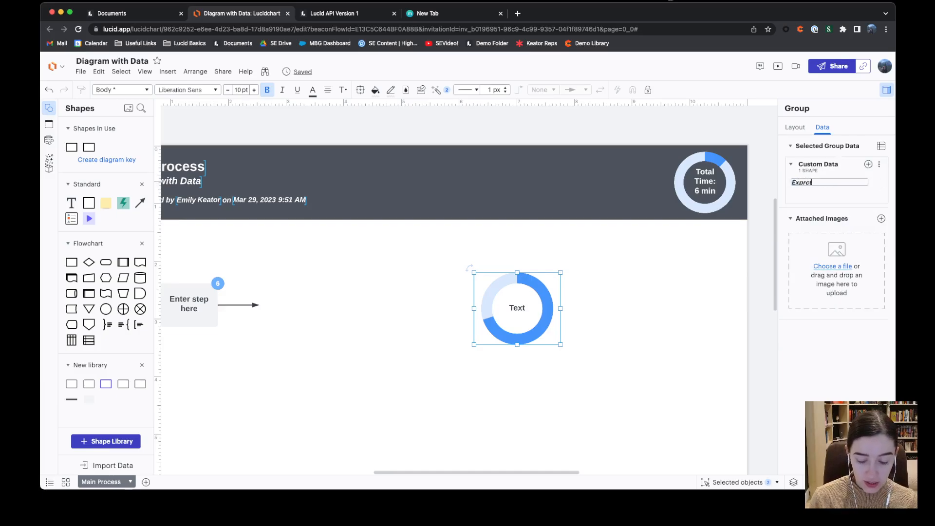
{"action": "type", "text": "ted Time"}
{"action": "key", "text": "Return"}
{"action": "left_click", "coordinate": [812, 184]}
{"action": "left_click", "coordinate": [807, 183]}
{"action": "key", "text": "BackSpace"}
{"action": "type", "text": "e"}
{"action": "key", "text": "Return"}
Add a "Total Time" data field to the donut group and set its Expected Time to 50.
{"action": "left_click", "coordinate": [868, 164]}
{"action": "type", "text": "Total Time"}
{"action": "key", "text": "Return"}
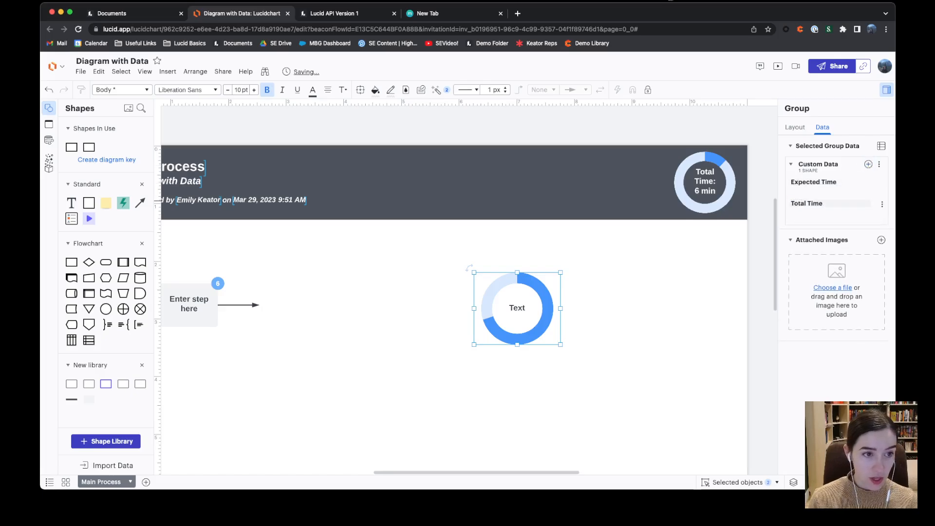
{"action": "left_click", "coordinate": [826, 192]}
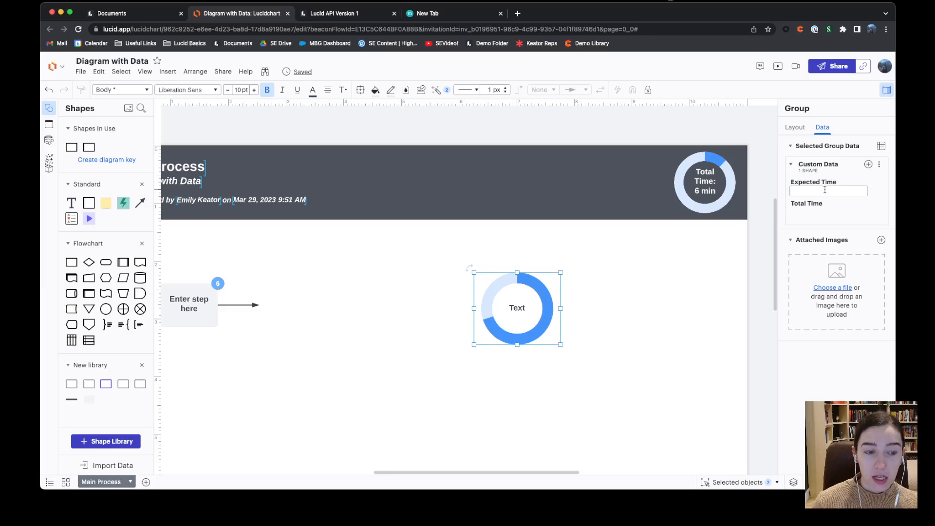
{"action": "key", "text": "Return"}
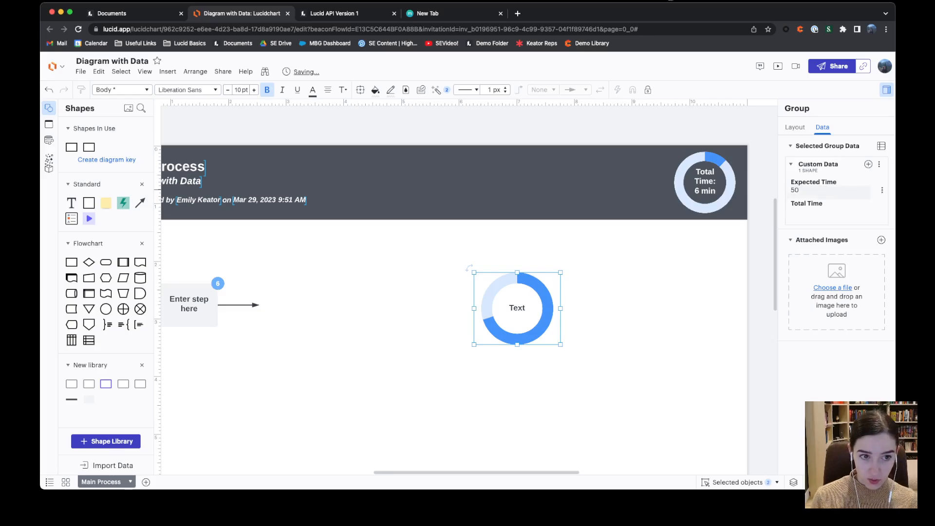
Set the donut group's Total Time to the formula =children(page)."Time".
{"action": "left_click", "coordinate": [821, 211]}
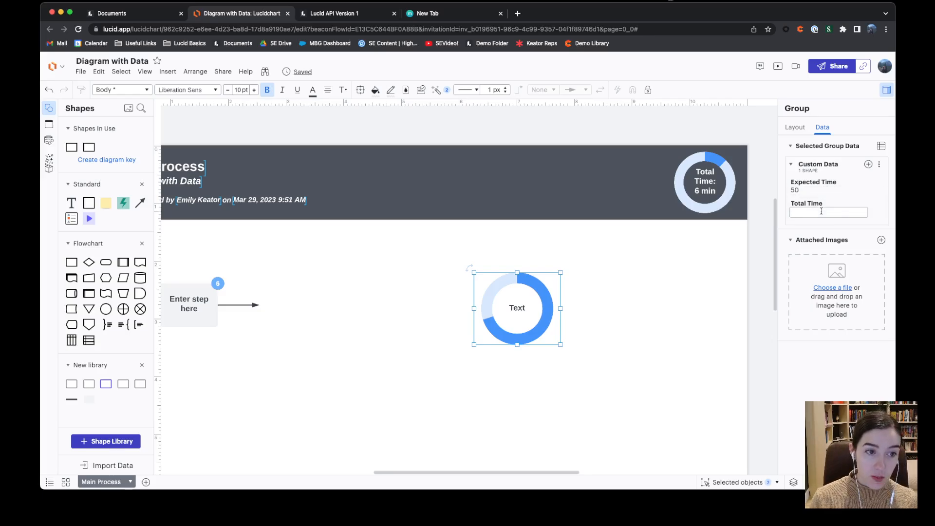
{"action": "scroll", "coordinate": [378, 315], "scroll_direction": "left", "scroll_amount": 2}
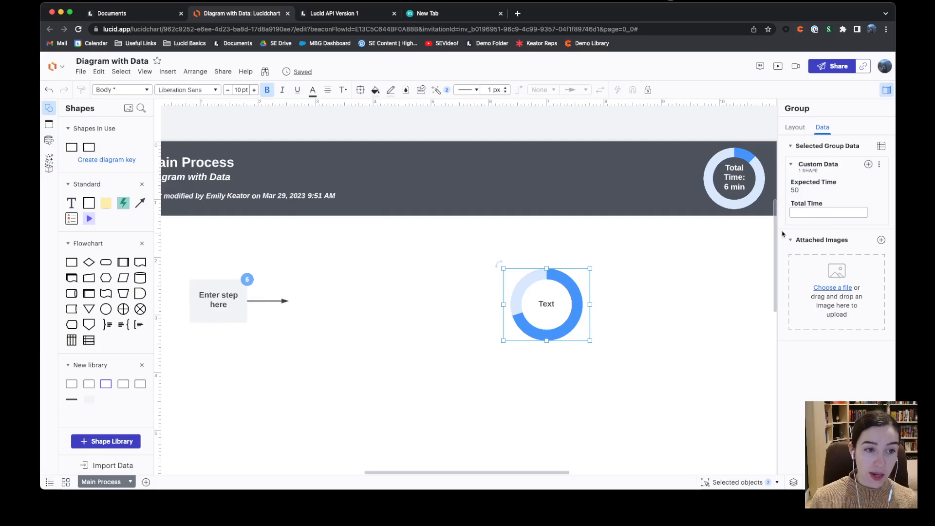
{"action": "type", "text": "=child"}
{"action": "type", "text": "ren(page"}
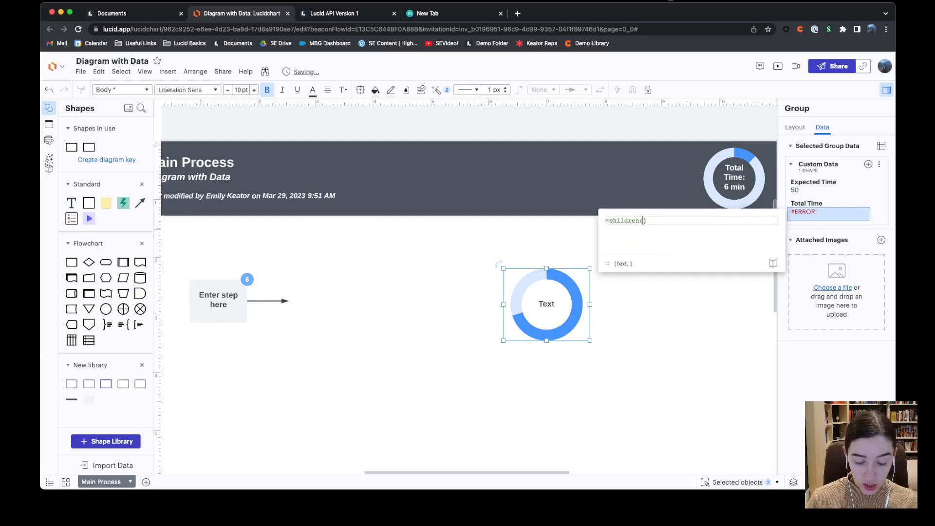
{"action": "type", "text": ")"}
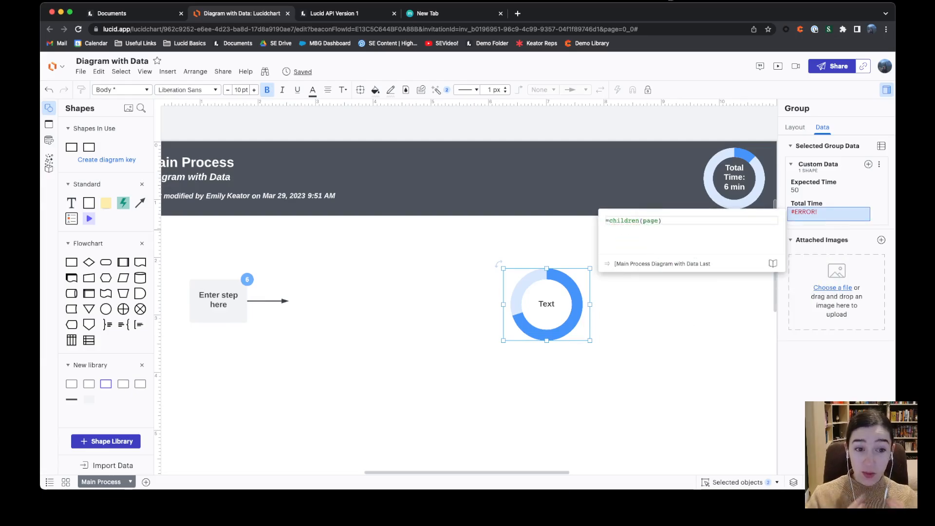
{"action": "type", "text": ".\"Time\""}
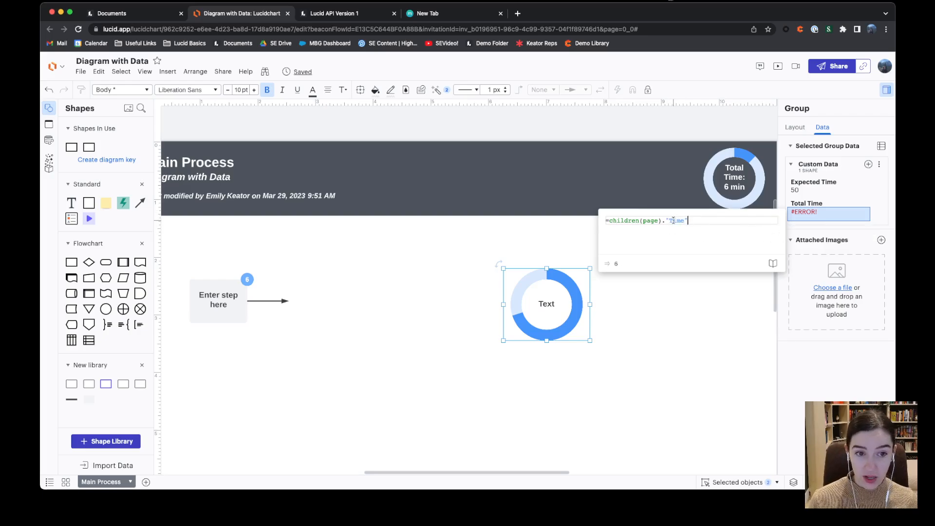
{"action": "key", "text": "Return"}
Paste three copies of the "Enter step here" process shape onto the canvas.
{"action": "left_click", "coordinate": [228, 300]}
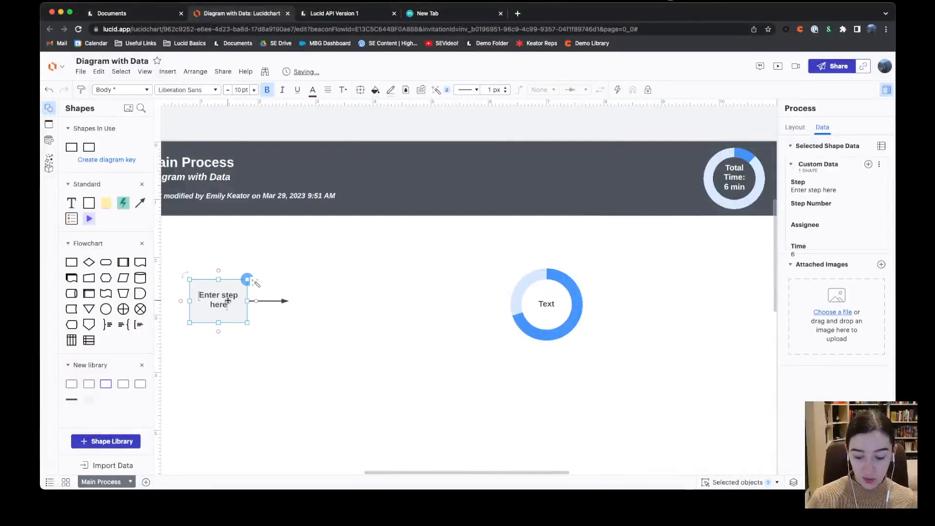
{"action": "key", "text": "super+v"}
{"action": "key", "text": "super+v"}
{"action": "key", "text": "super+v"}
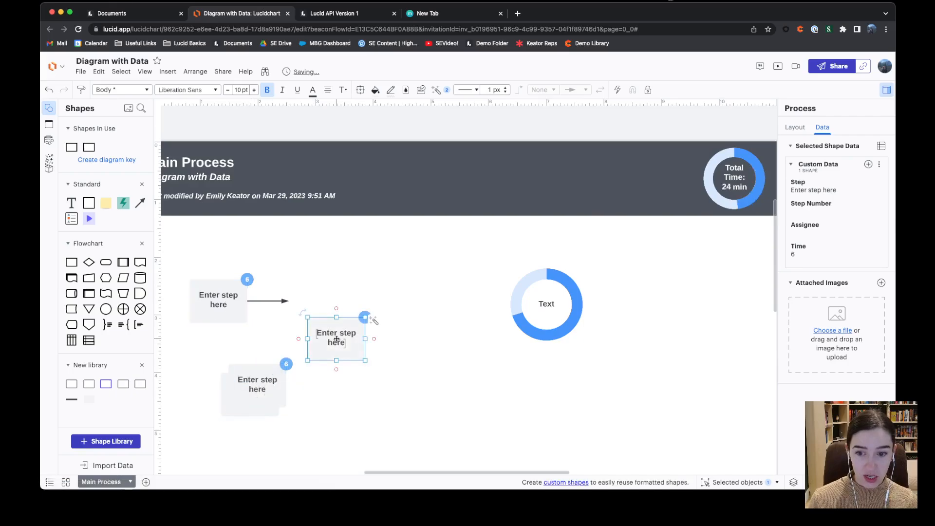
{"action": "left_click", "coordinate": [445, 376]}
Change the donut group's Total Time formula to =sum(children(page)."Time").
{"action": "left_click", "coordinate": [544, 323]}
{"action": "left_click", "coordinate": [838, 220]}
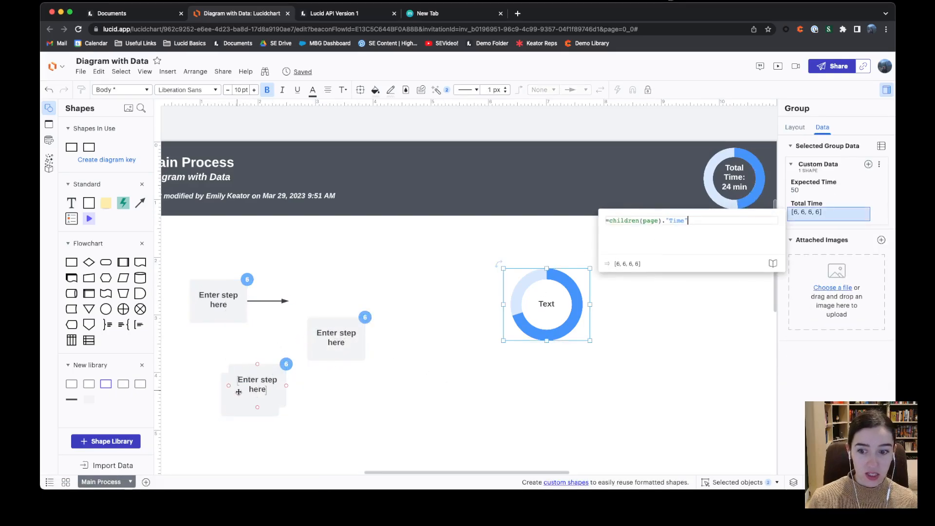
{"action": "left_click", "coordinate": [609, 220]}
{"action": "type", "text": "sum("}
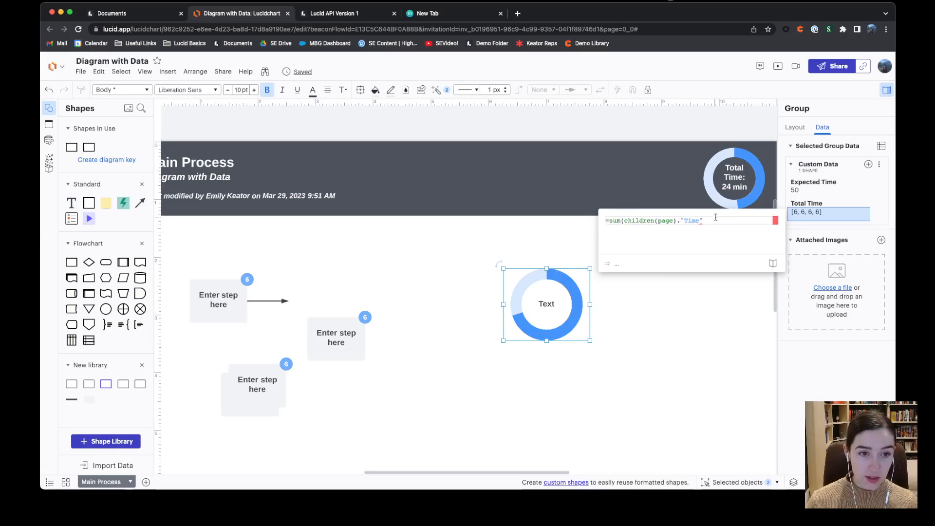
{"action": "type", "text": ")"}
{"action": "key", "text": "Return"}
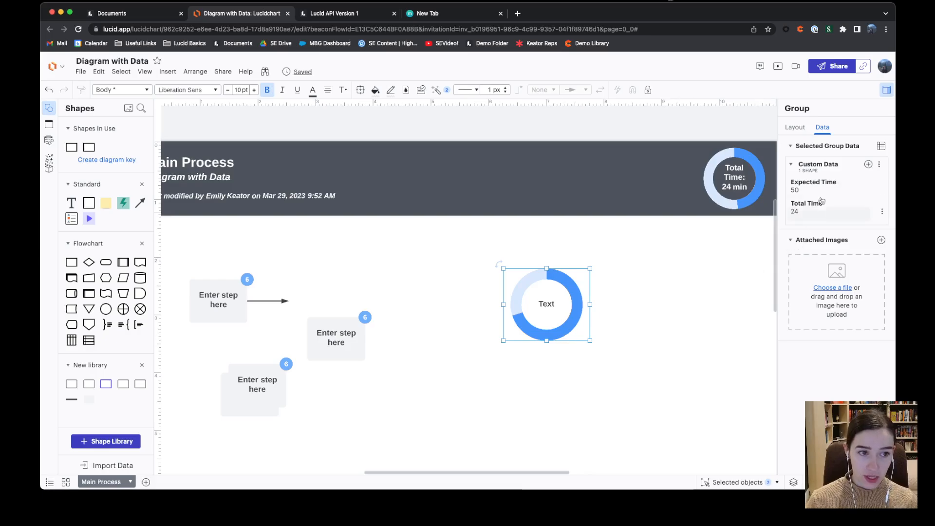
Move the donut group slightly right and set the Max of the donut inside it to =parent."Expected Time".
{"action": "left_click_drag", "start_coordinate": [555, 306], "coordinate": [611, 296]}
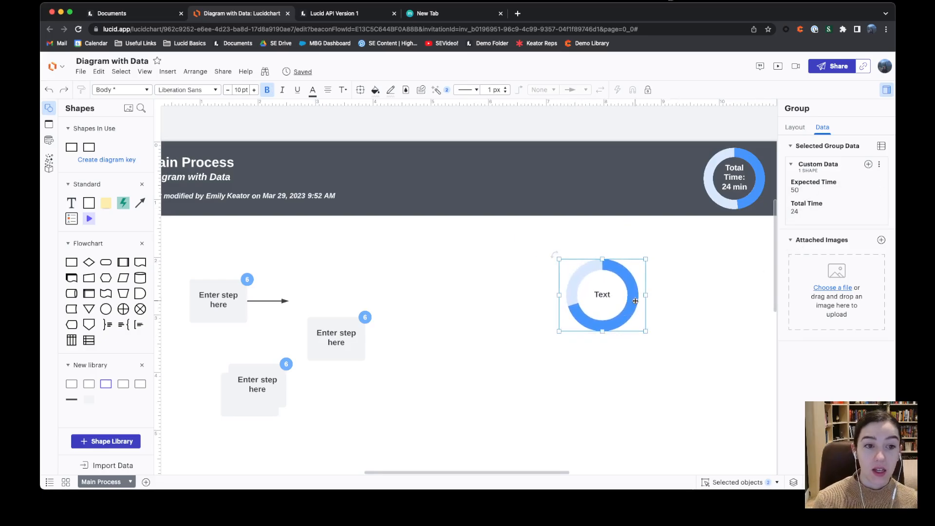
{"action": "double_click", "coordinate": [617, 277]}
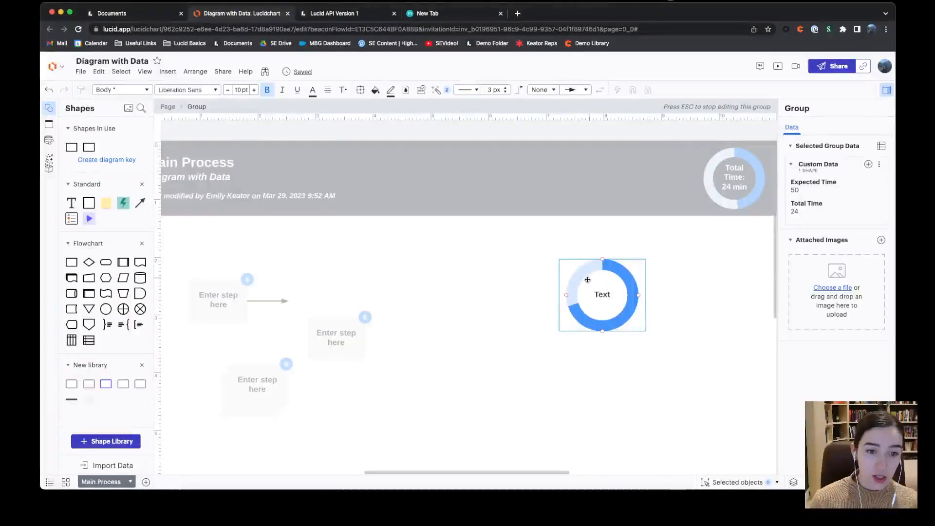
{"action": "left_click", "coordinate": [616, 266]}
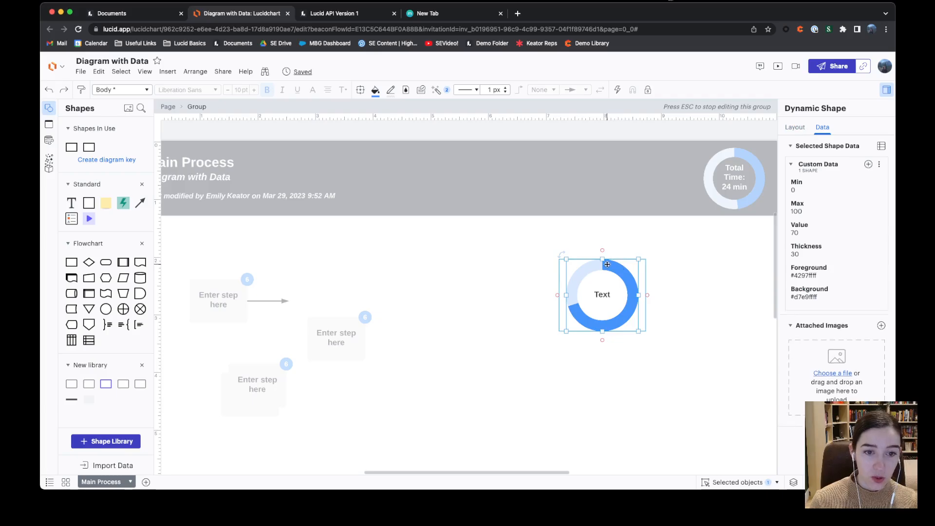
{"action": "left_click", "coordinate": [833, 213]}
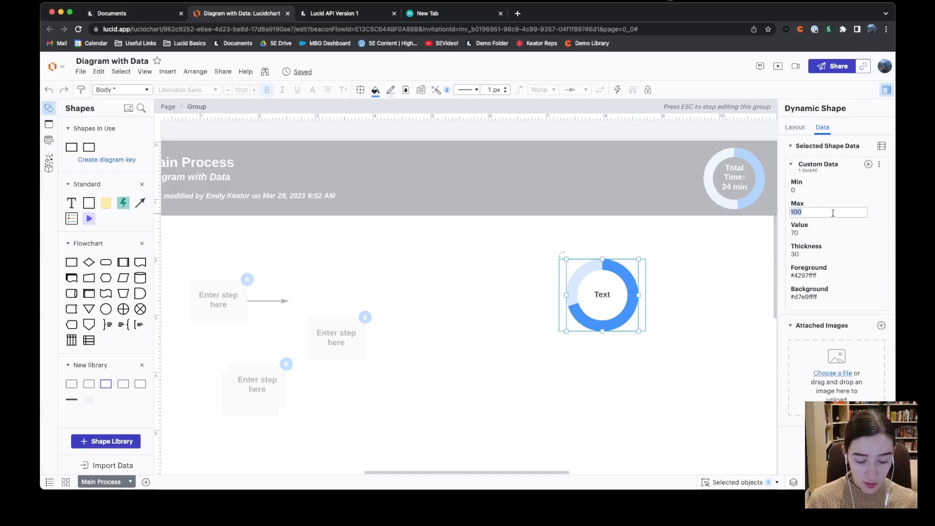
{"action": "type", "text": "=parent.\""}
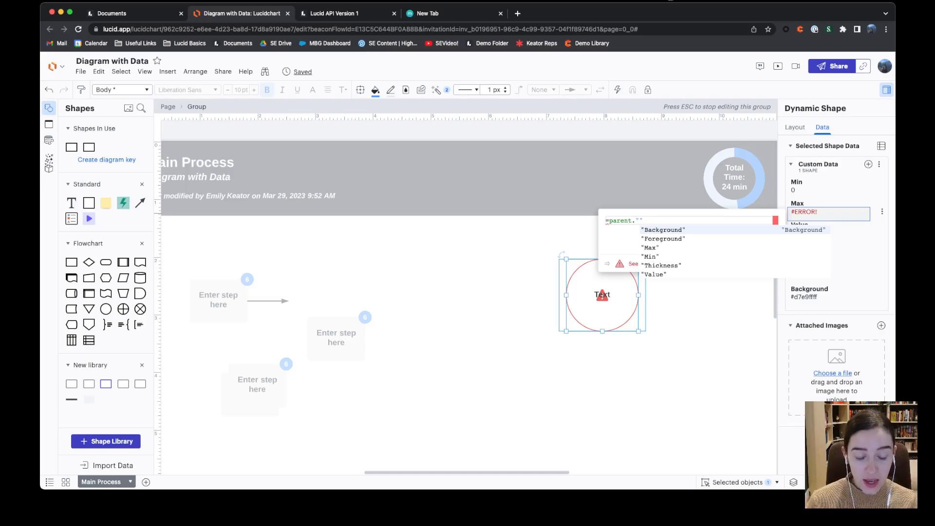
{"action": "type", "text": "Expe"}
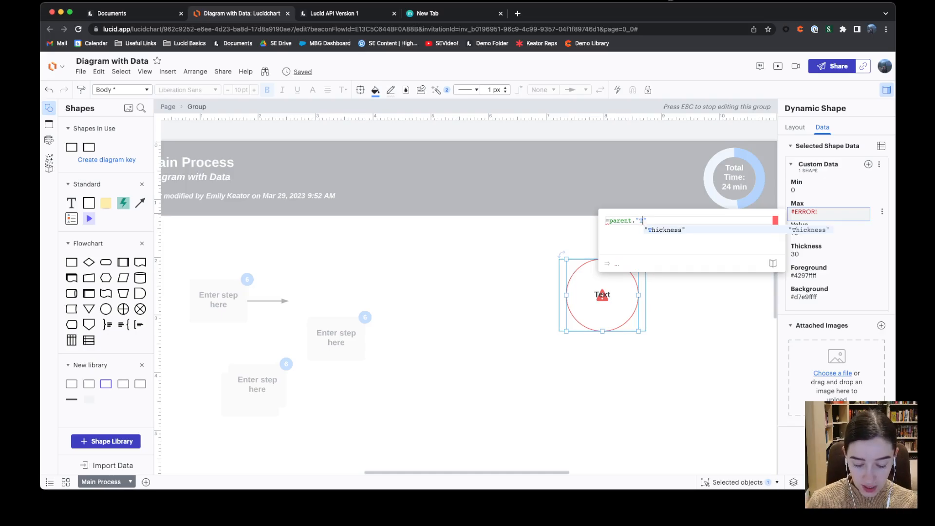
{"action": "type", "text": "cted Time"}
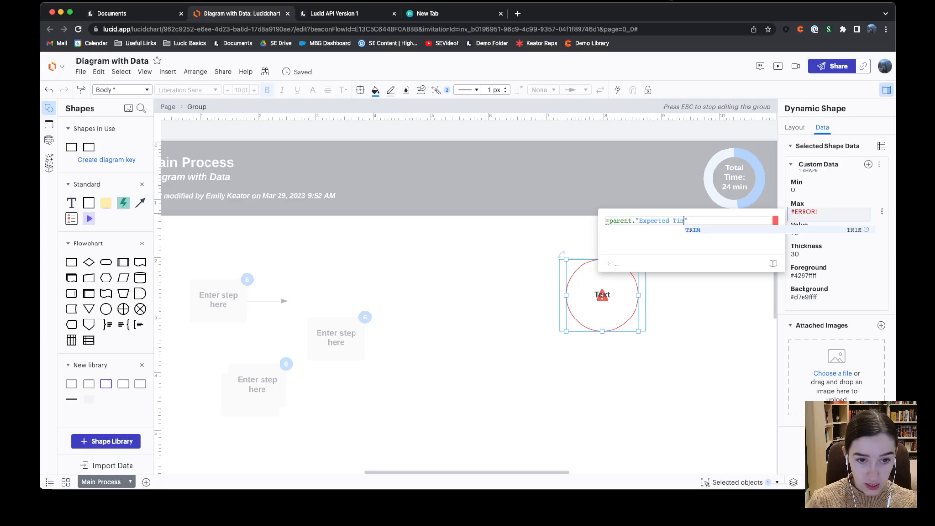
{"action": "key", "text": "Return"}
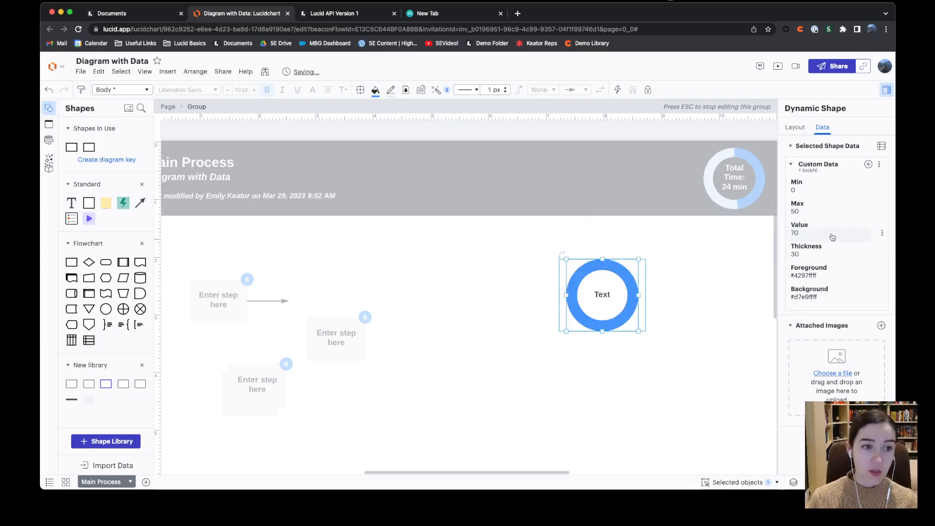
Set the donut's Value to the formula =parent."Total Time".
{"action": "left_click", "coordinate": [794, 233]}
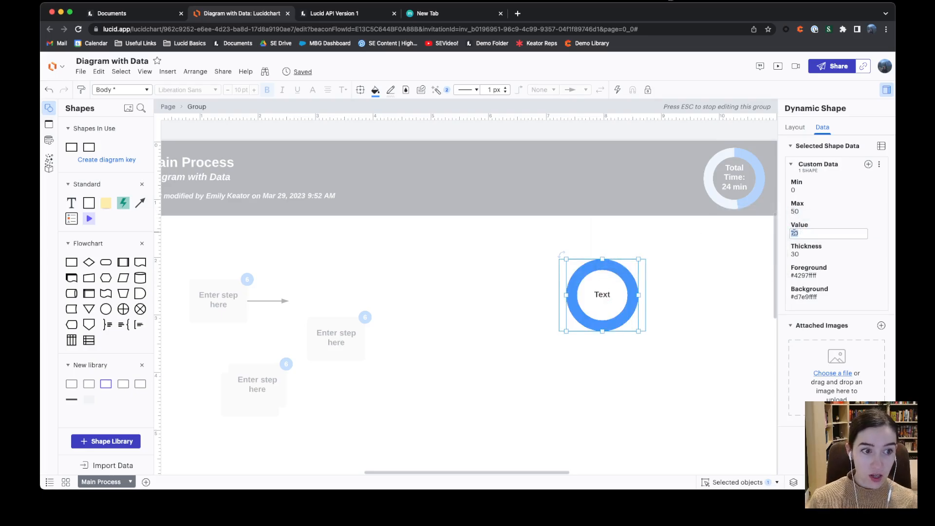
{"action": "type", "text": "=paren"}
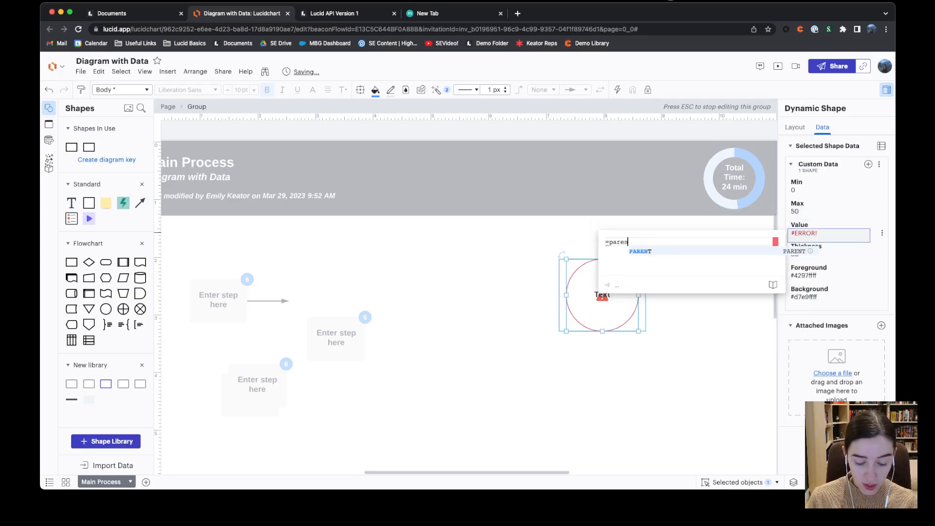
{"action": "type", "text": "t.\"Total Time"}
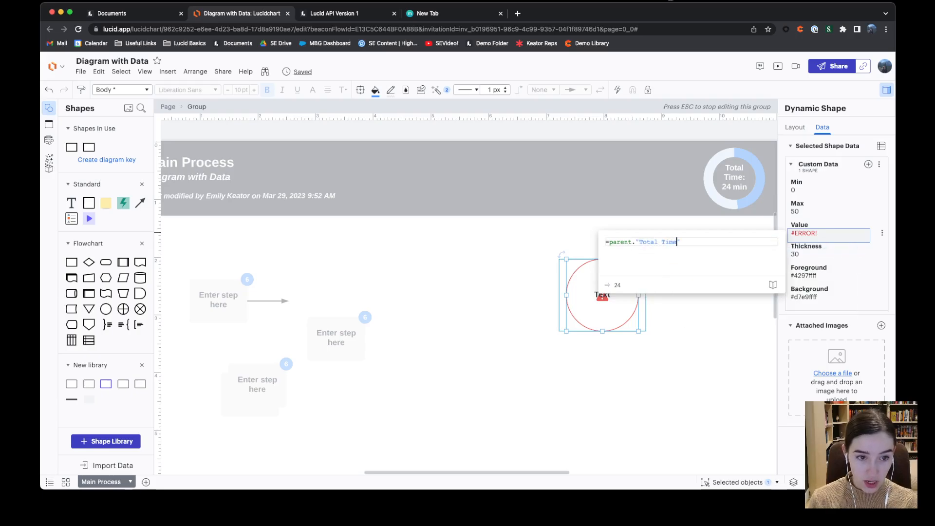
{"action": "key", "text": "Return"}
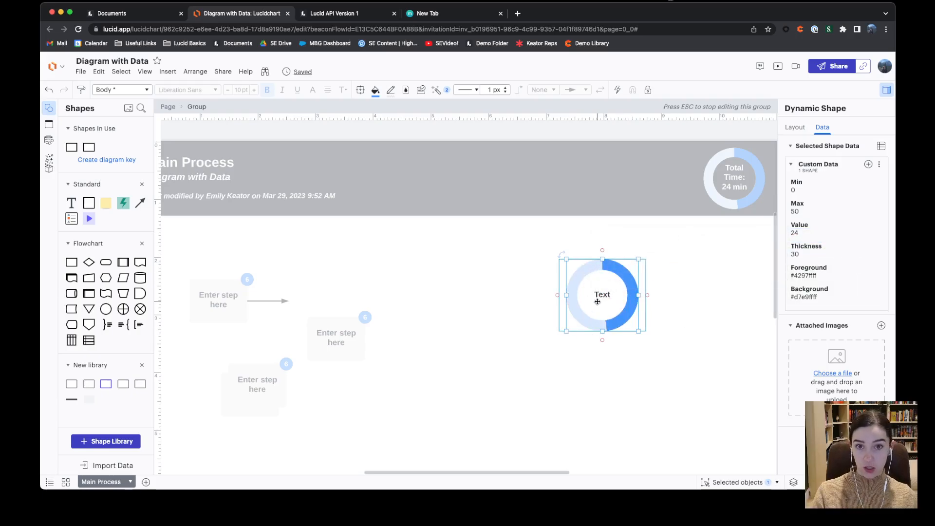
Replace the placeholder text inside the lower donut with "Total Time:" followed by a new line.
{"action": "double_click", "coordinate": [601, 294]}
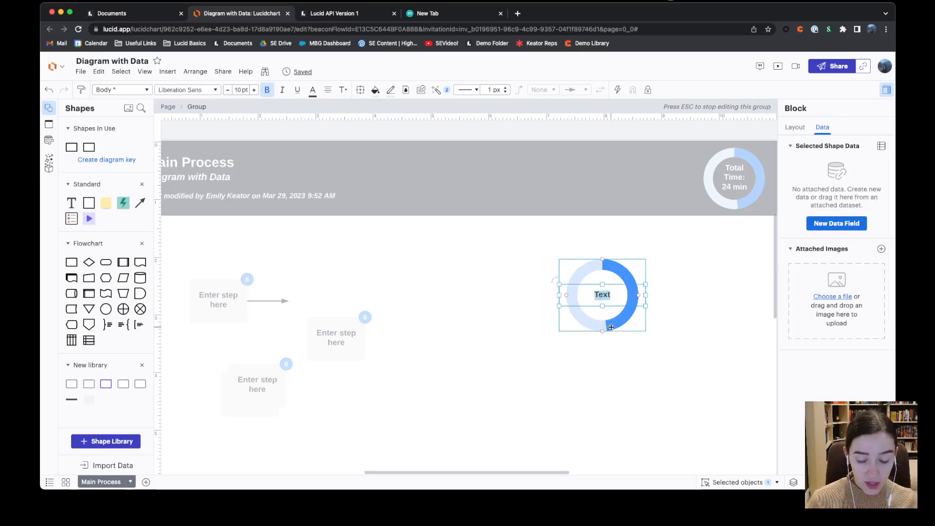
{"action": "type", "text": "Total Time:"}
{"action": "key", "text": "Return"}
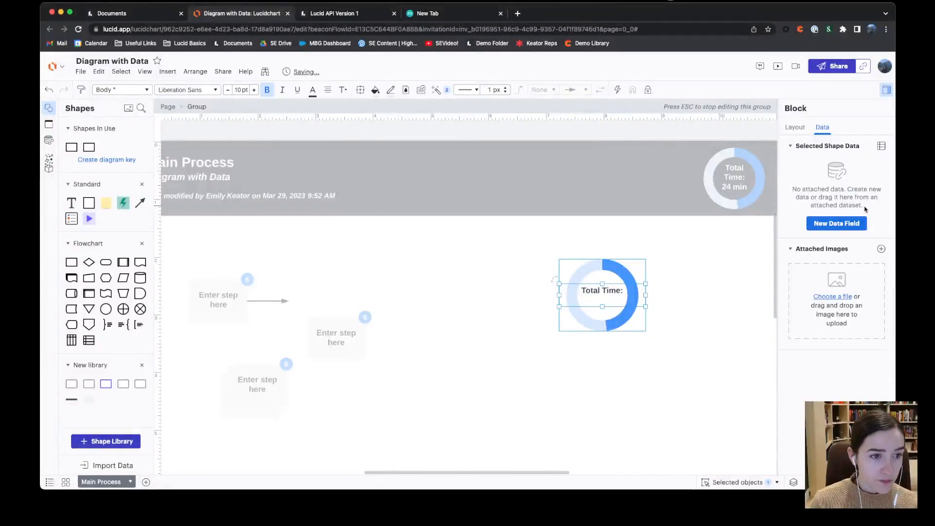
Add a data field with formula =parent."Total Time" to the donut's text block and show it before "min" under the label.
{"action": "left_click", "coordinate": [849, 224]}
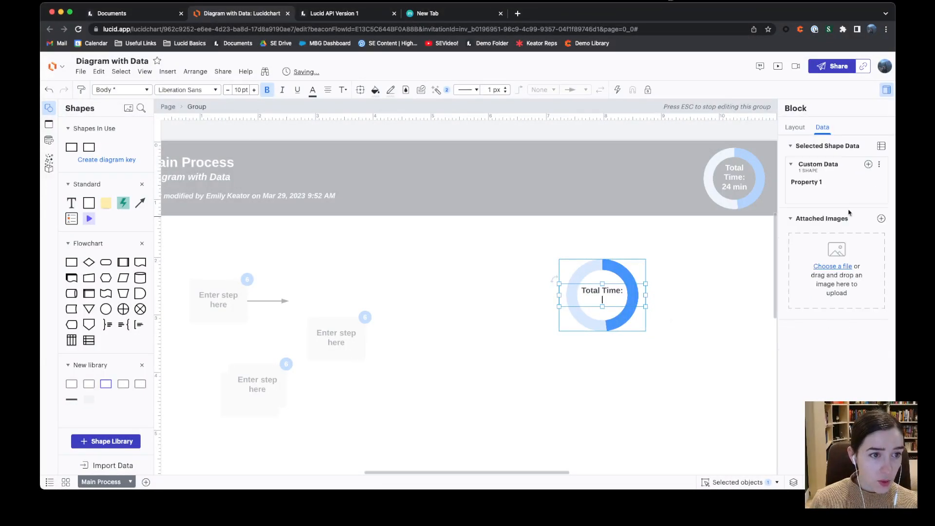
{"action": "left_click", "coordinate": [823, 182]}
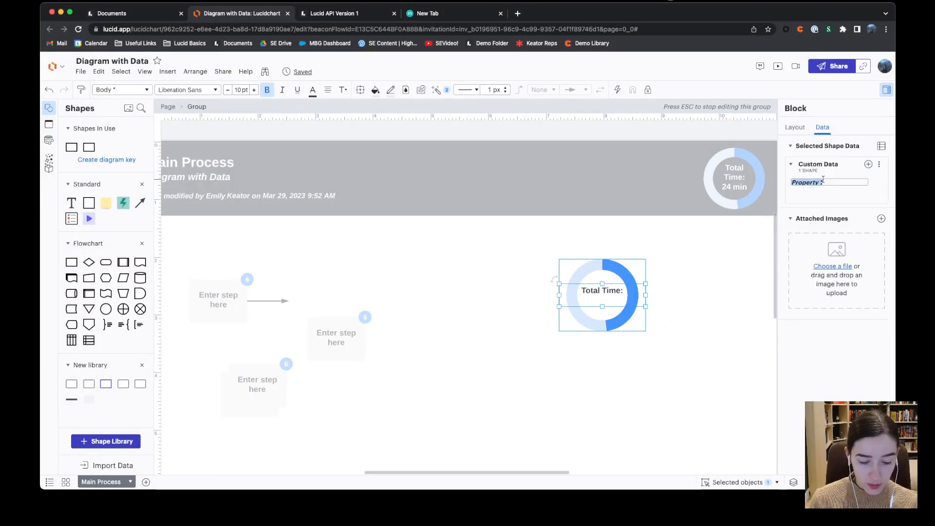
{"action": "left_click", "coordinate": [821, 191]}
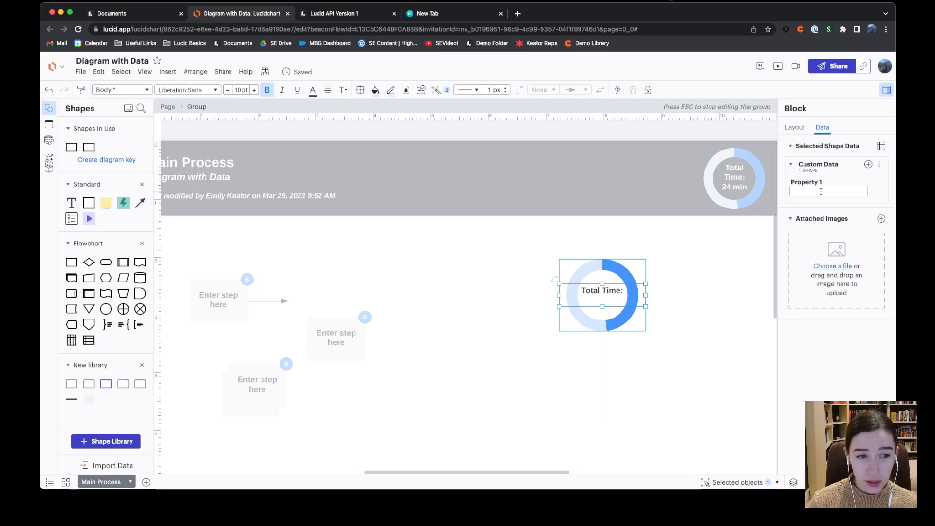
{"action": "type", "text": "=parent/"}
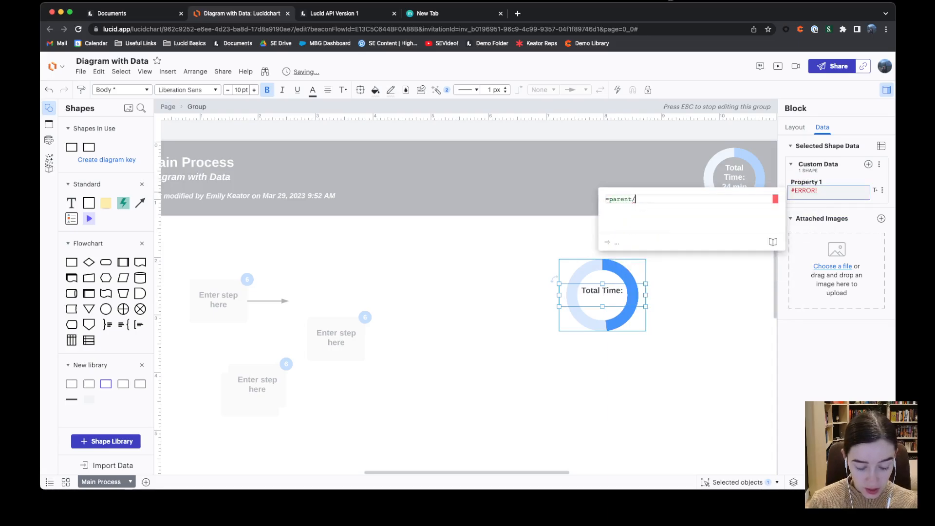
{"action": "key", "text": "BackSpace"}
{"action": "type", "text": ".\"Expec"}
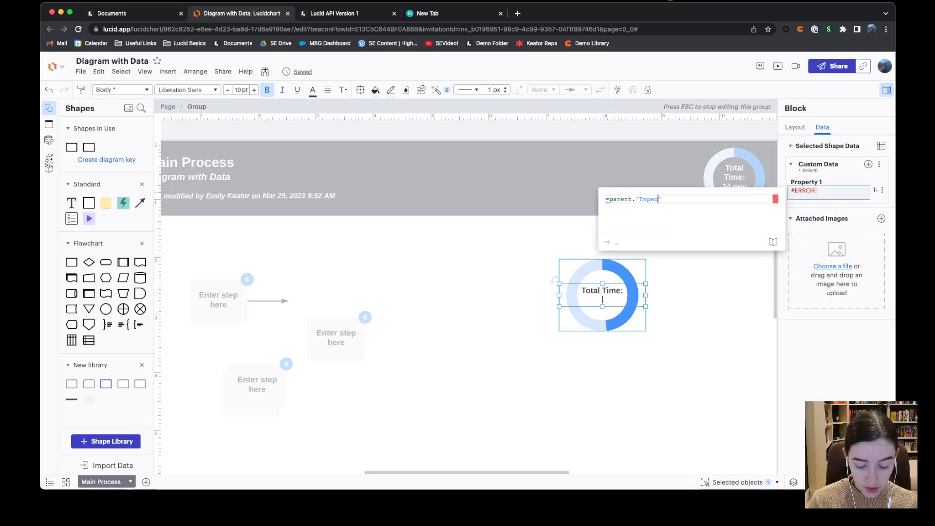
{"action": "key", "text": "BackSpace"}
{"action": "key", "text": "BackSpace"}
{"action": "type", "text": "Total Time"}
{"action": "key", "text": "Return"}
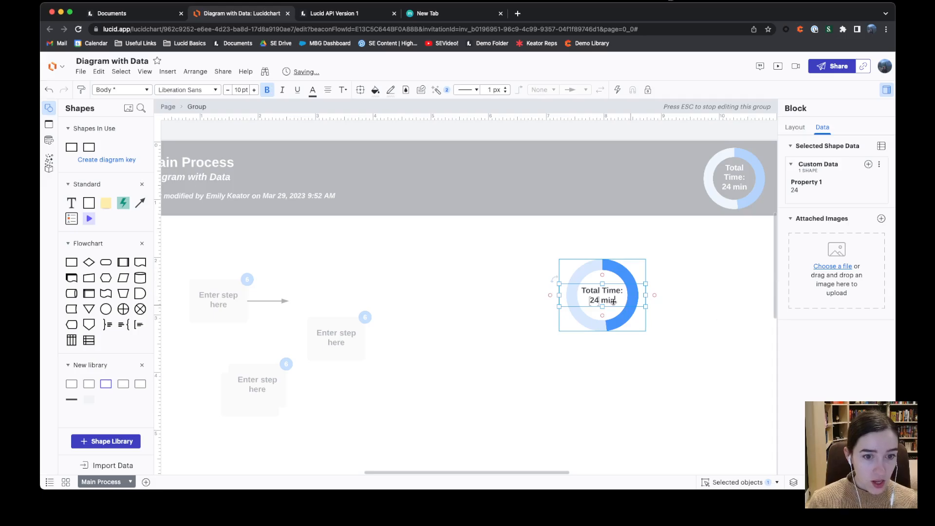
{"action": "left_click", "coordinate": [594, 298]}
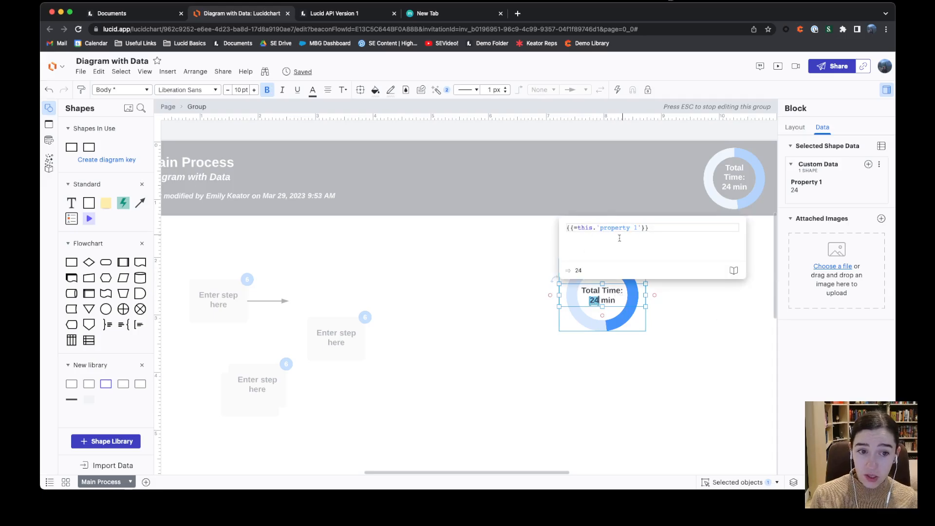
Try an inline {{=42}} formula after "min" in the donut's text and remove it.
{"action": "left_click", "coordinate": [618, 300]}
{"action": "type", "text": "{{="}
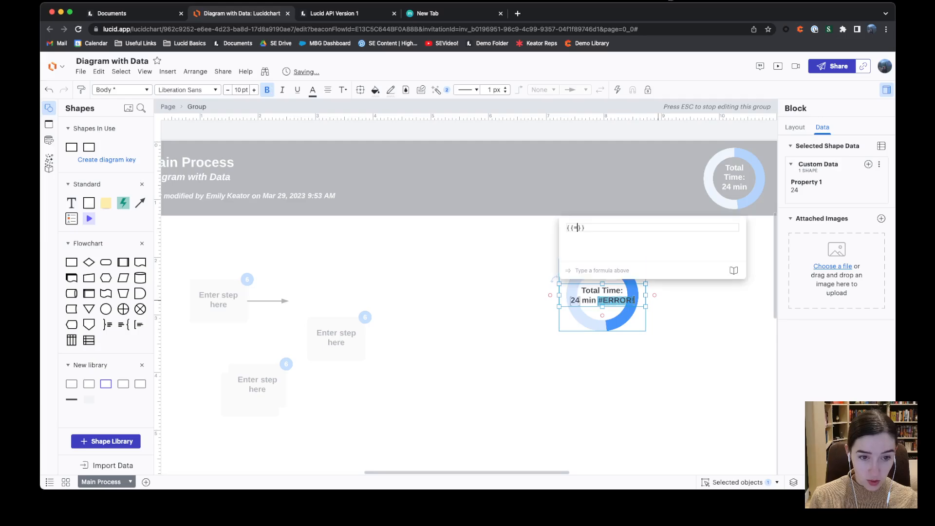
{"action": "type", "text": "576"}
{"action": "key", "text": "BackSpace"}
{"action": "key", "text": "BackSpace"}
{"action": "type", "text": "42"}
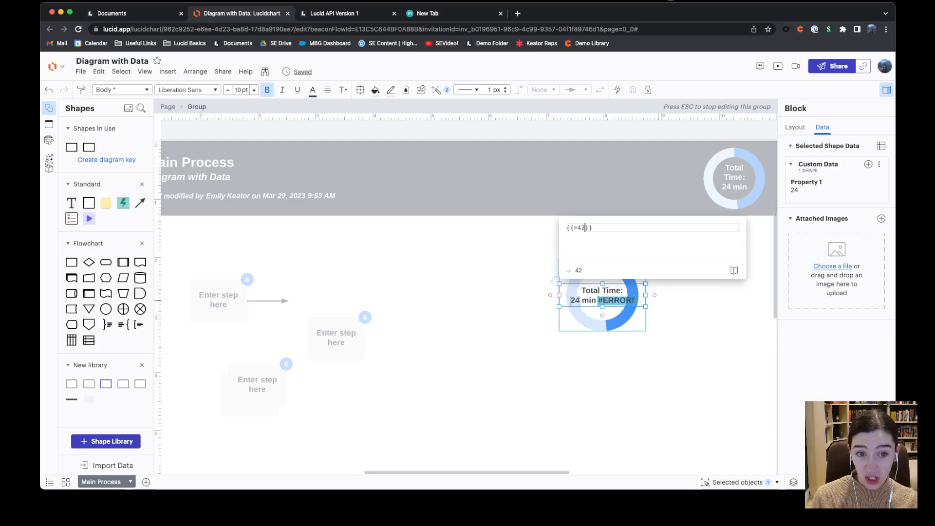
{"action": "key", "text": "Return"}
{"action": "left_click", "coordinate": [617, 301]}
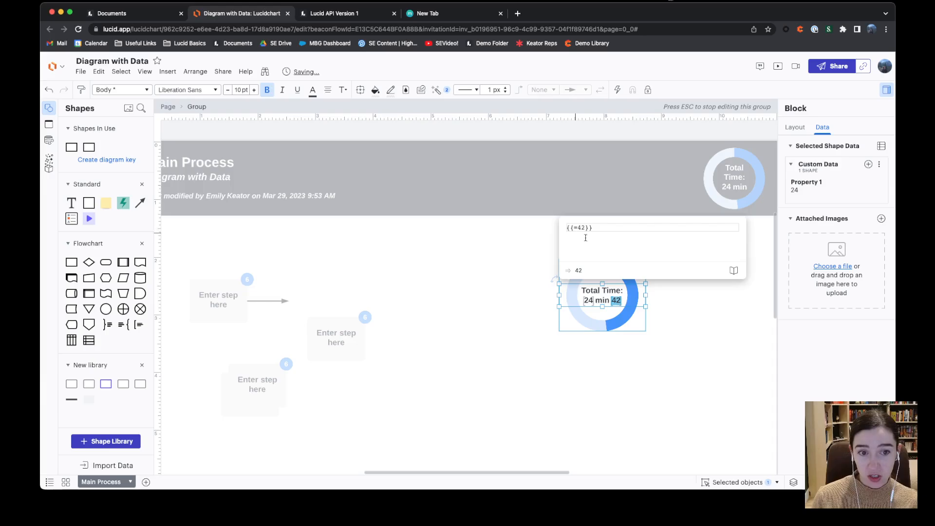
{"action": "key", "text": "BackSpace"}
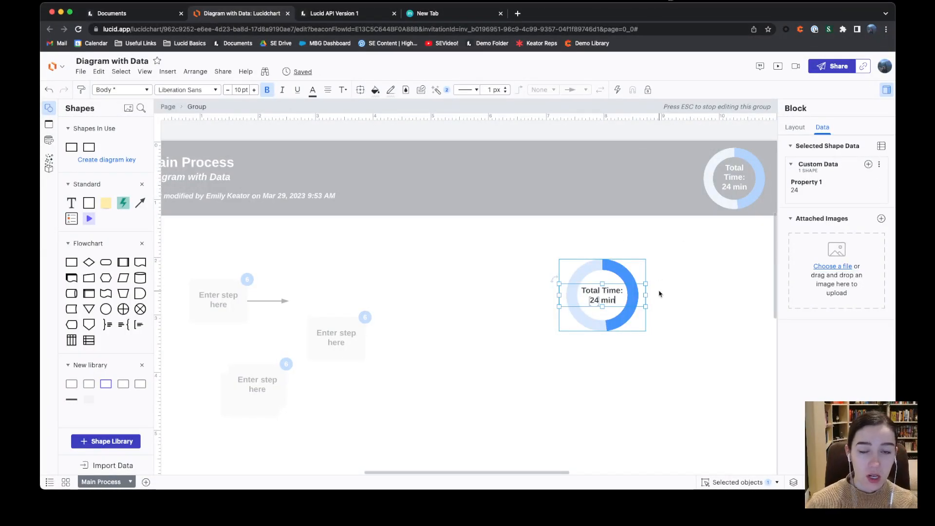
Narrow the "Total Time" text block so it fits within the donut.
{"action": "left_click_drag", "start_coordinate": [645, 295], "coordinate": [595, 300]}
{"action": "left_click", "coordinate": [676, 303]}
{"action": "left_click", "coordinate": [654, 334]}
{"action": "key", "text": "super+a"}
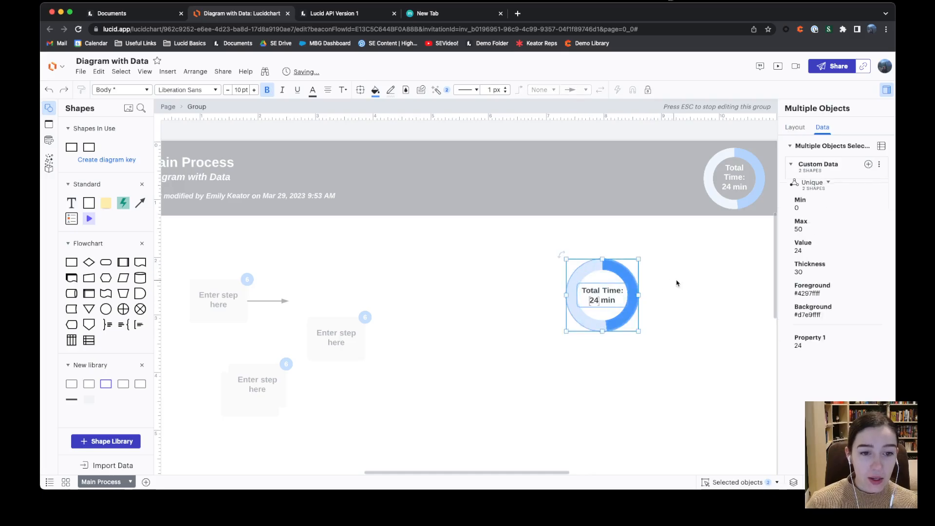
{"action": "left_click", "coordinate": [688, 261]}
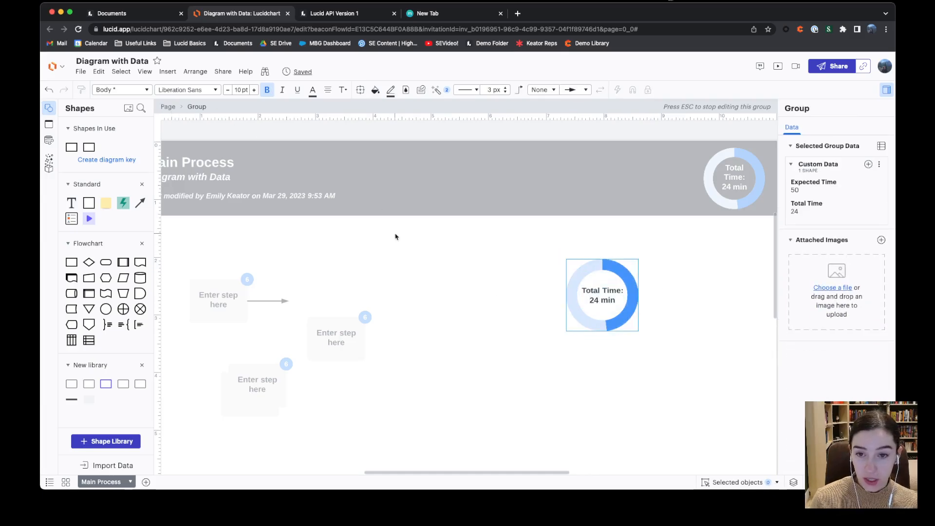
Leave the group and delete the practice donut below the header.
{"action": "key", "text": "Escape"}
{"action": "left_click_drag", "start_coordinate": [615, 307], "coordinate": [655, 198]}
{"action": "key", "text": "BackSpace"}
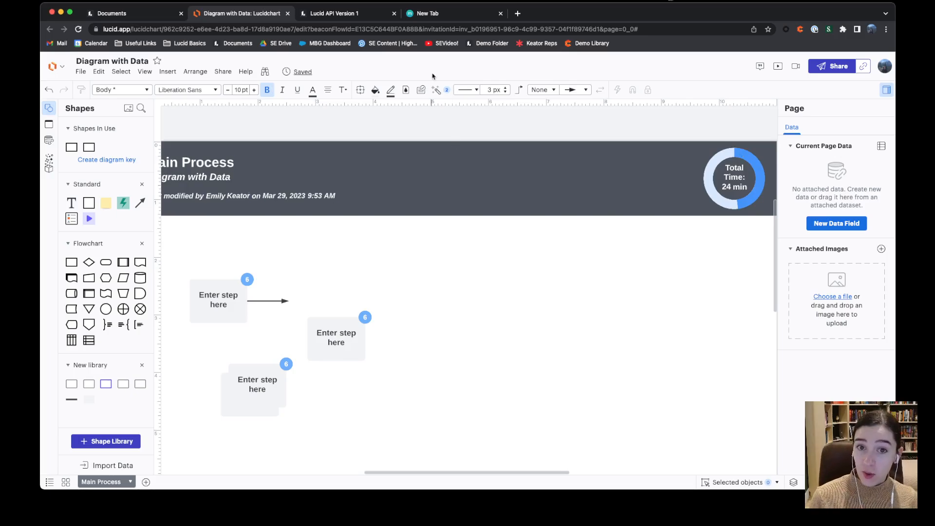
Start a conditional formatting rule for the header donut with the formula condition =this."Value" > this."Max".
{"action": "left_click", "coordinate": [436, 89]}
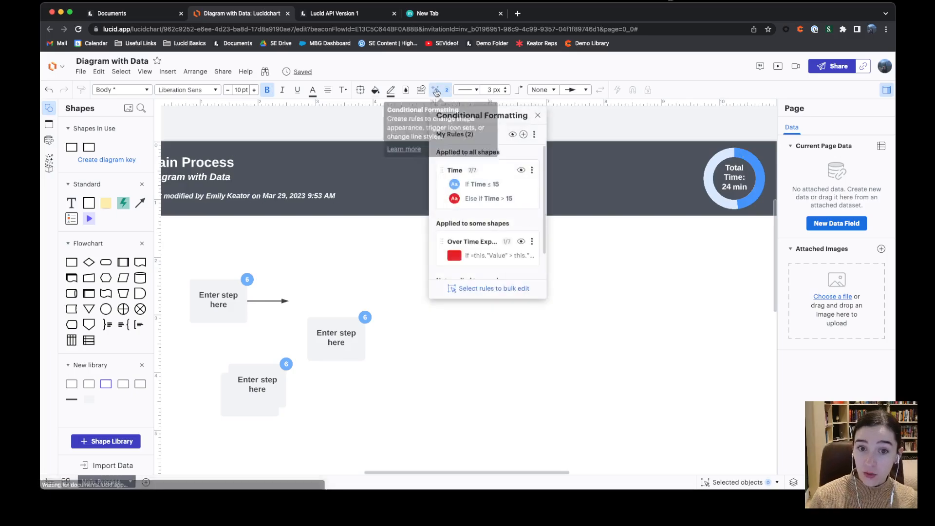
{"action": "double_click", "coordinate": [744, 155]}
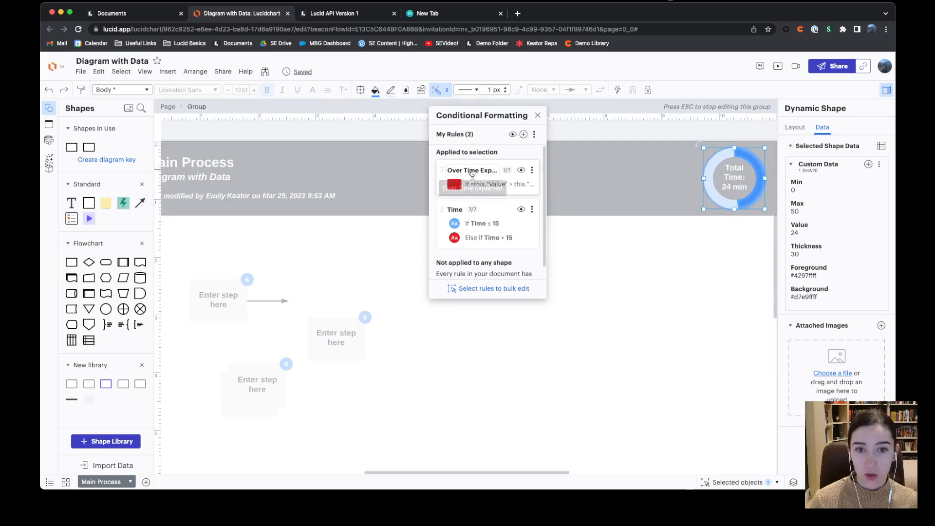
{"action": "left_click", "coordinate": [523, 134]}
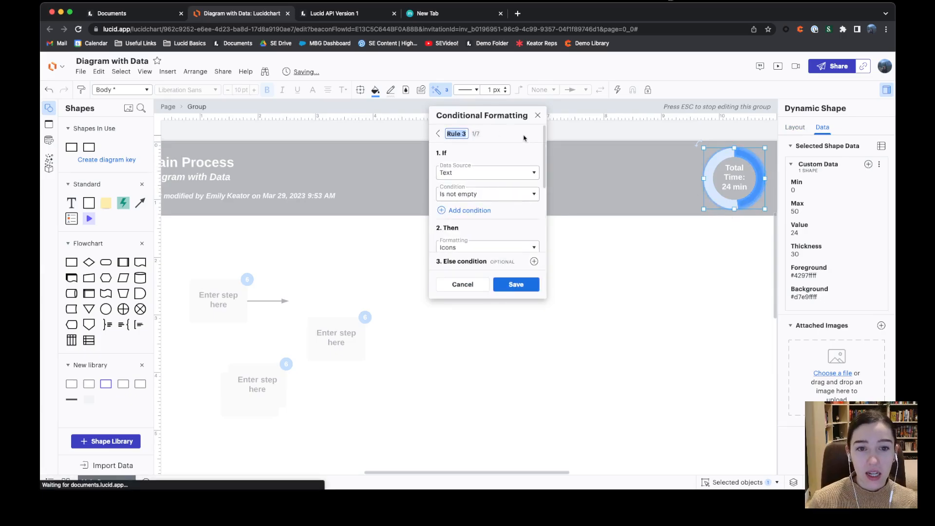
{"action": "left_click", "coordinate": [487, 175]}
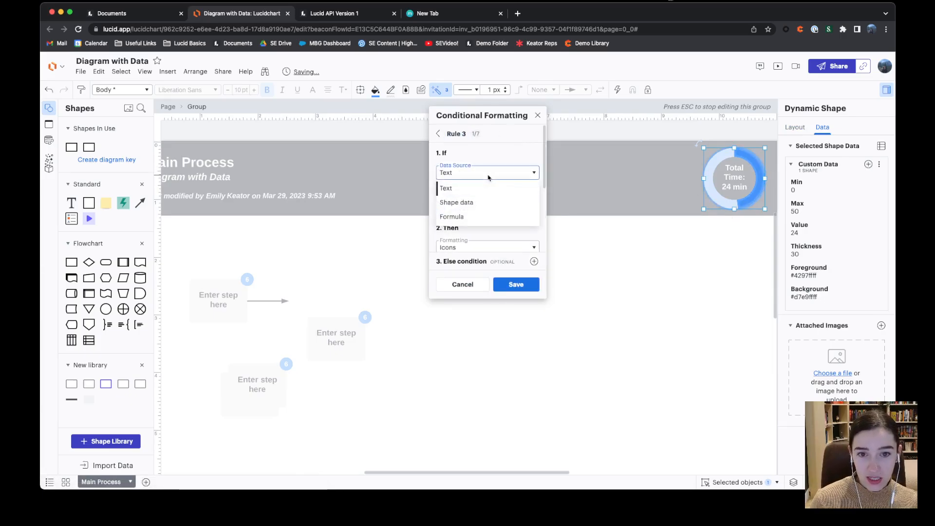
{"action": "left_click", "coordinate": [467, 220]}
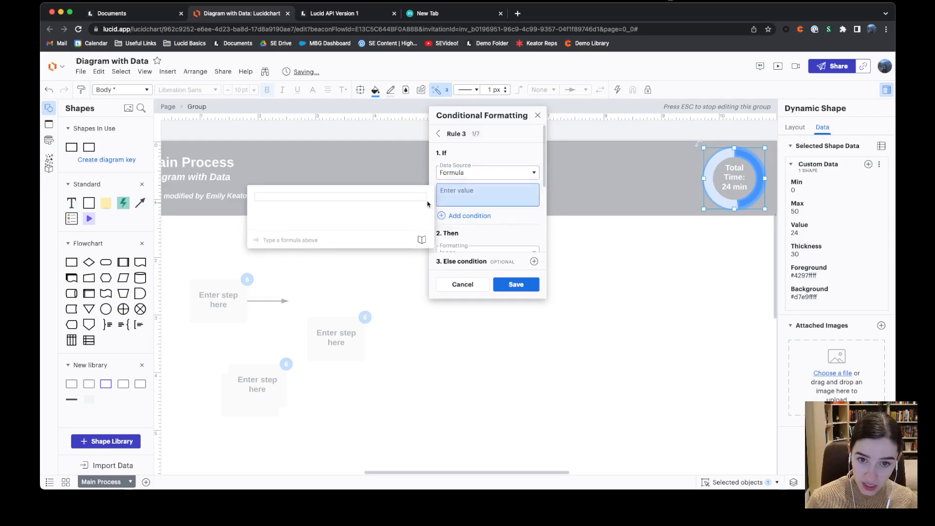
{"action": "type", "text": "=this.\""}
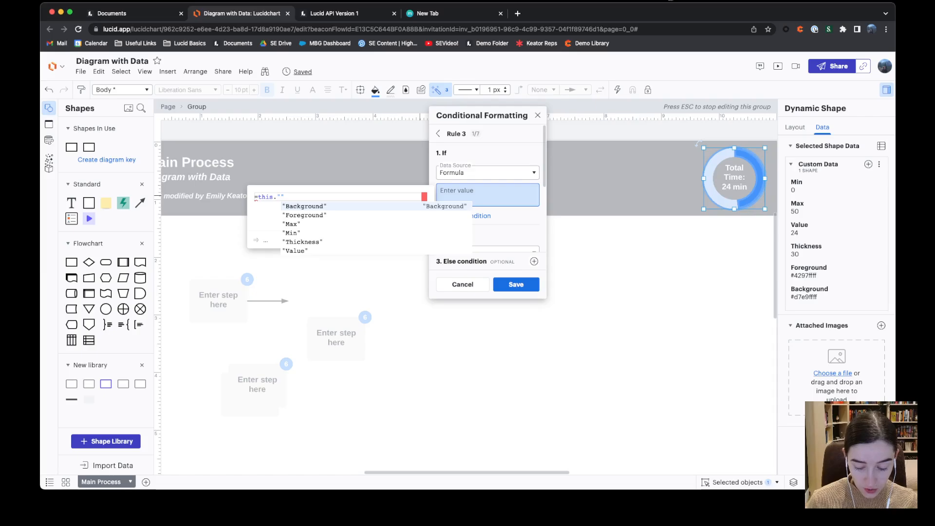
{"action": "type", "text": "Value"}
{"action": "key", "text": "Return"}
{"action": "type", "text": "> this"}
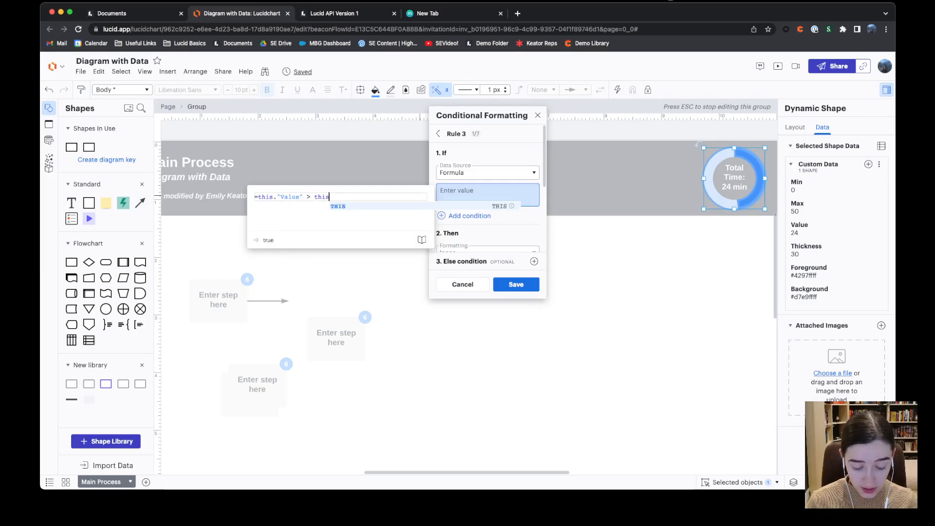
{"action": "type", "text": ".\"Max"}
{"action": "key", "text": "Return"}
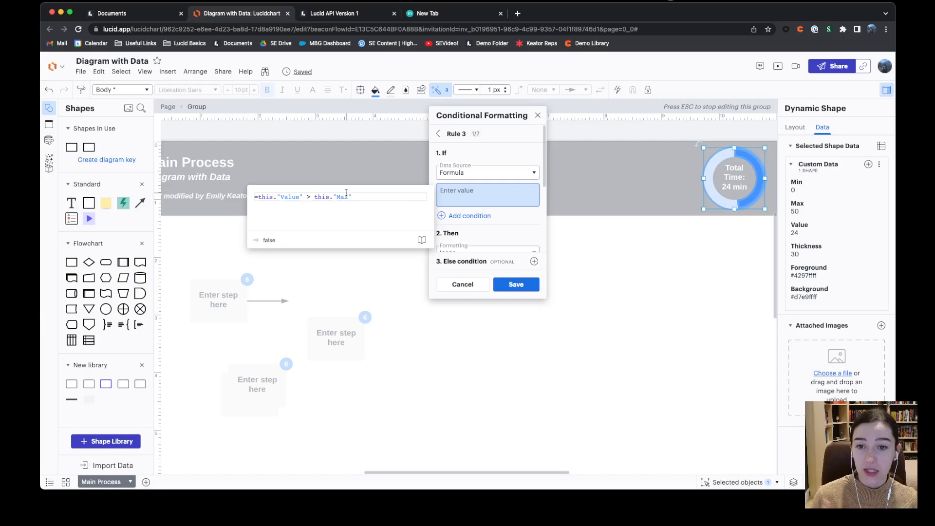
{"action": "mouse_move", "coordinate": [324, 201]}
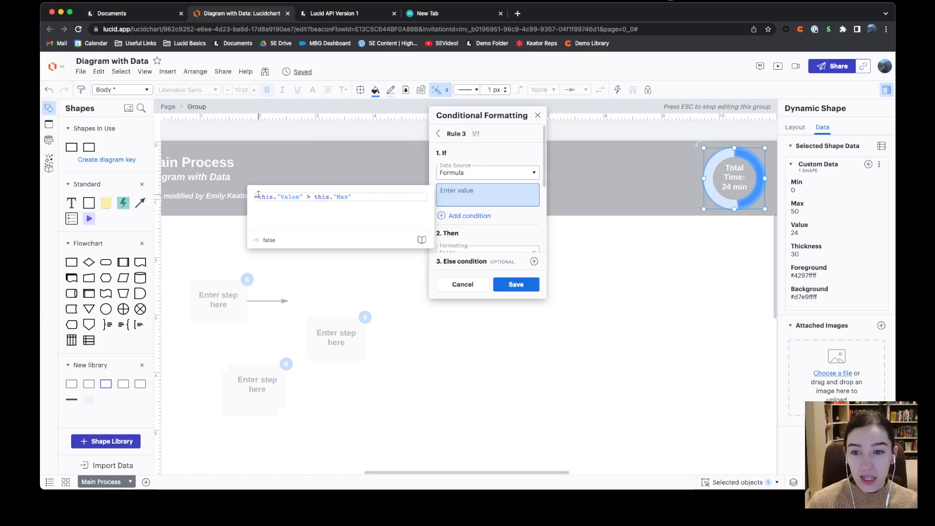
{"action": "key", "text": "Return"}
Give the rule a Shape Style format with a red fill color and save it.
{"action": "scroll", "coordinate": [482, 155], "scroll_direction": "down", "scroll_amount": 3}
{"action": "left_click", "coordinate": [482, 153]}
{"action": "left_click", "coordinate": [474, 179]}
{"action": "left_click", "coordinate": [534, 210]}
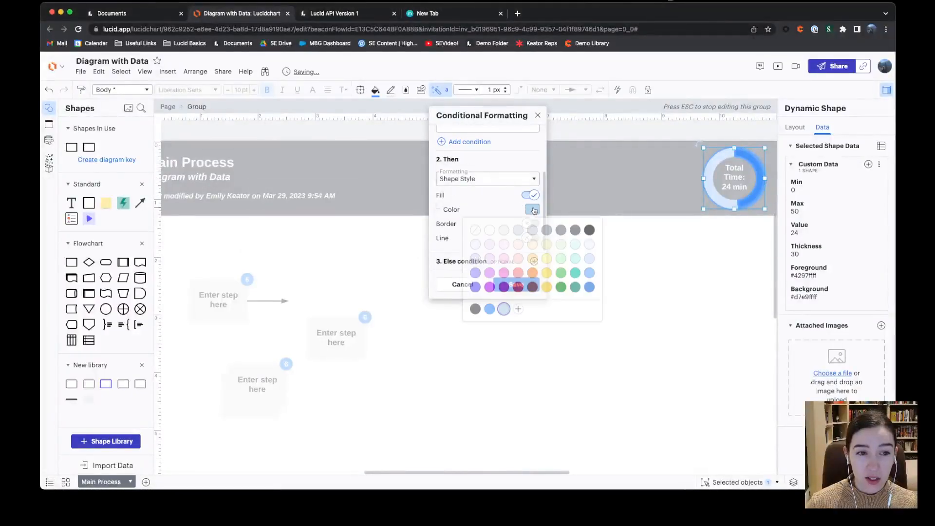
{"action": "left_click", "coordinate": [519, 286]}
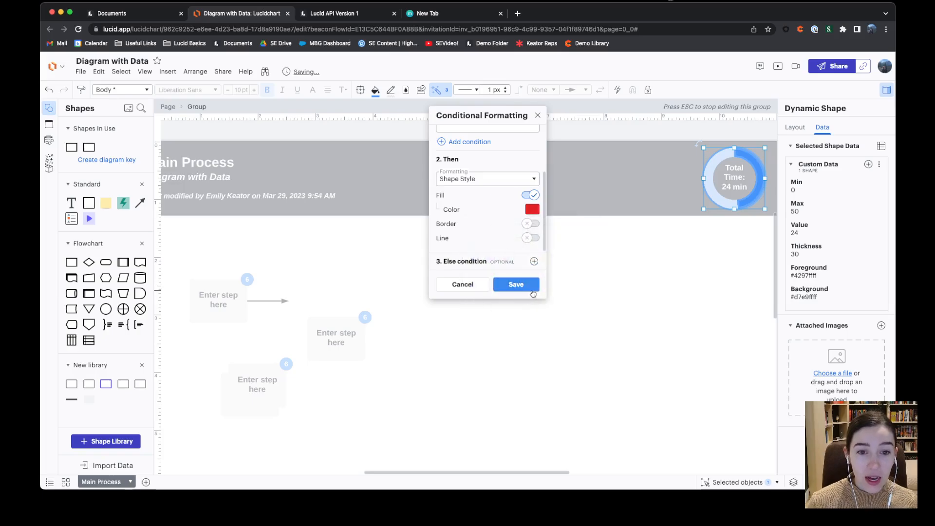
{"action": "left_click", "coordinate": [532, 291]}
{"action": "key", "text": "Escape"}
{"action": "key", "text": "Escape"}
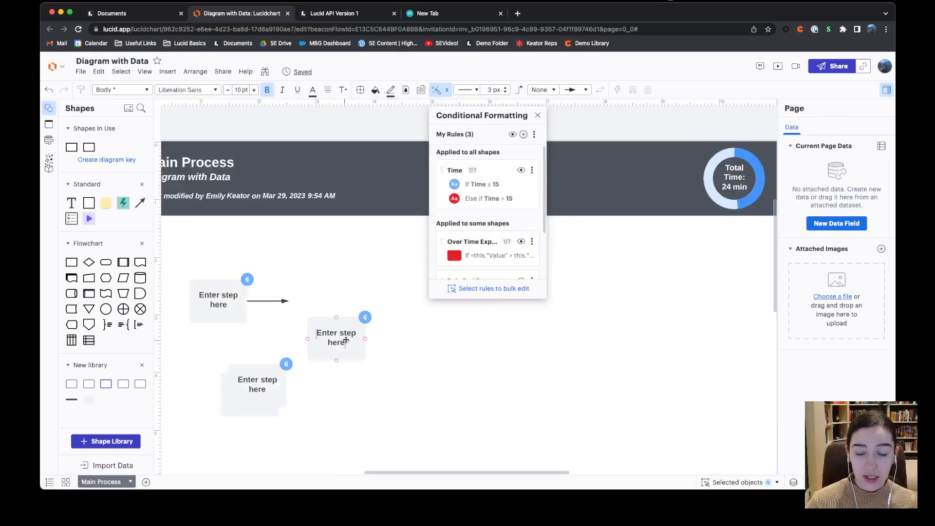
Paste a copy of the middle "Enter step here" shape below it and set its Time to 67.
{"action": "left_click", "coordinate": [346, 340]}
{"action": "key", "text": "ctrl+c"}
{"action": "left_click", "coordinate": [367, 382]}
{"action": "key", "text": "ctrl+v"}
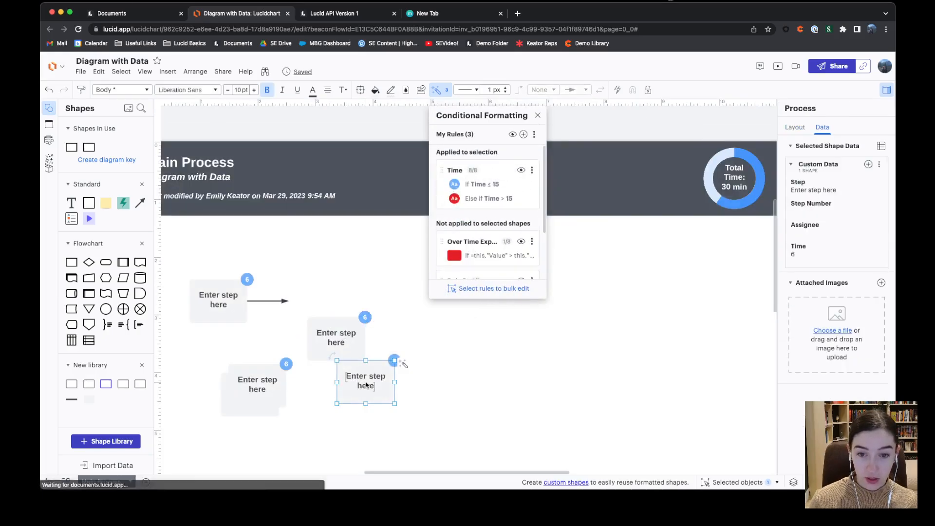
{"action": "left_click", "coordinate": [816, 249]}
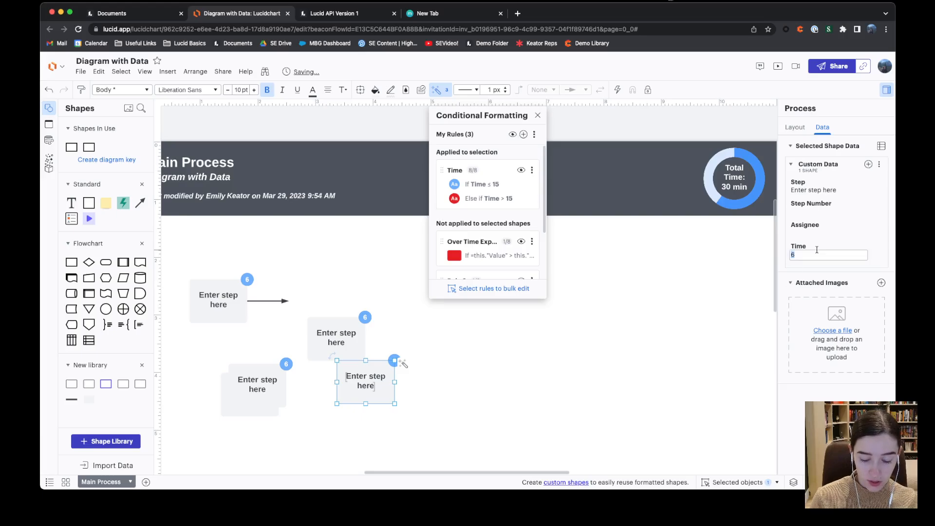
{"action": "type", "text": "67"}
{"action": "key", "text": "Return"}
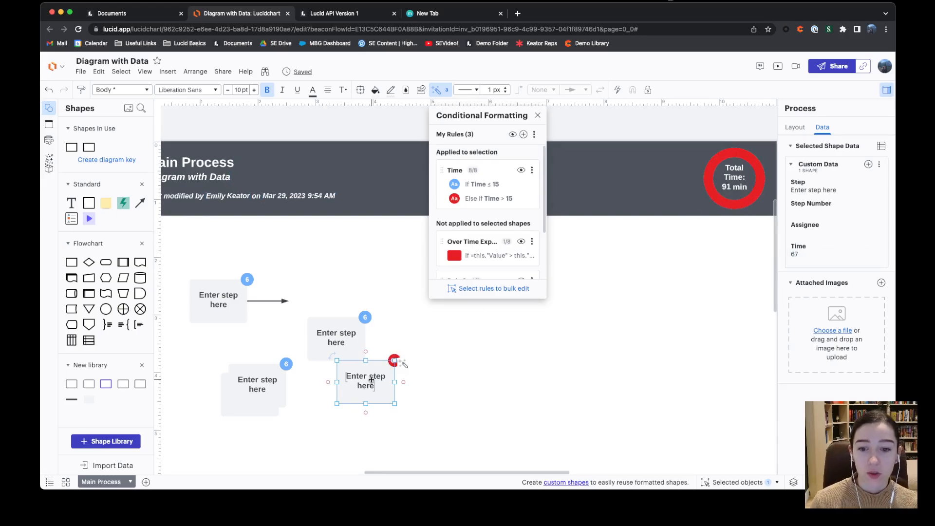
Delete the test step shape and conditional formatting Rule 3, and close the rule list.
{"action": "key", "text": "Delete"}
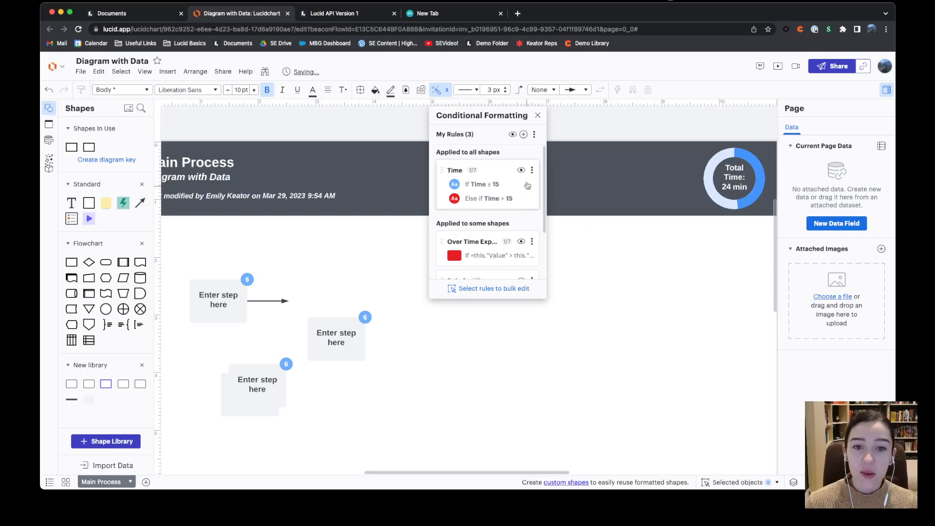
{"action": "scroll", "coordinate": [523, 226], "scroll_direction": "down", "scroll_amount": 2}
{"action": "left_click", "coordinate": [532, 240]}
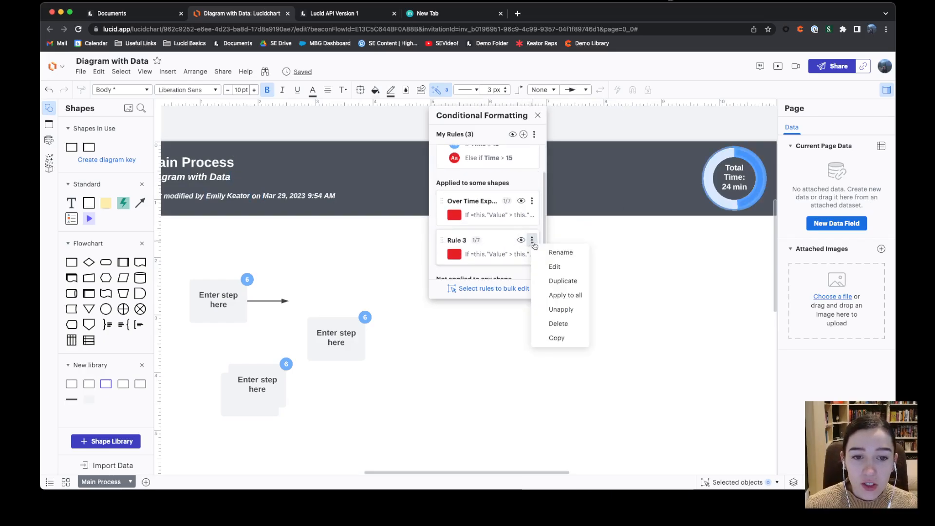
{"action": "left_click", "coordinate": [557, 324]}
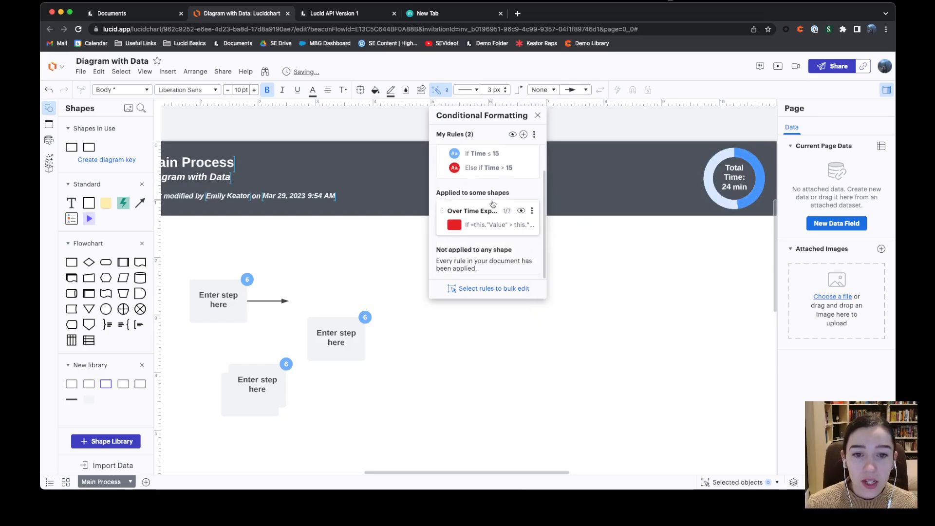
{"action": "left_click", "coordinate": [537, 116]}
{"action": "scroll", "coordinate": [395, 321], "scroll_direction": "down", "scroll_amount": 2}
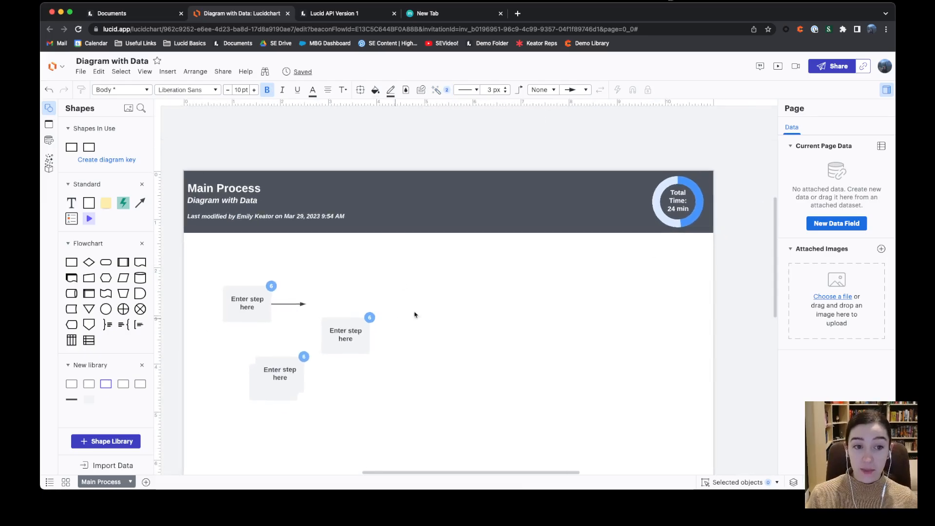
Delete all the sample step shapes and the connecting arrow below the header, leaving only the header on the page.
{"action": "left_click", "coordinate": [677, 220]}
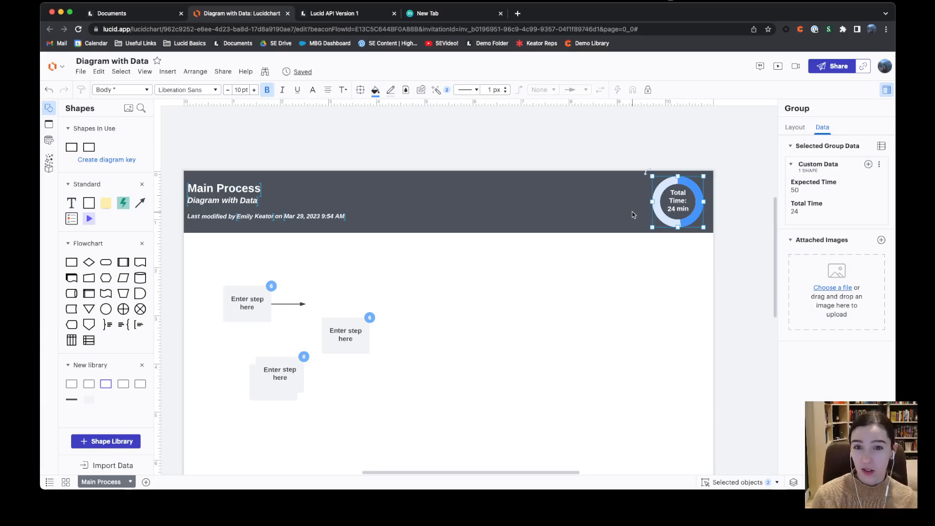
{"action": "scroll", "coordinate": [505, 309], "scroll_direction": "down", "scroll_amount": 1}
{"action": "scroll", "coordinate": [505, 309], "scroll_direction": "down", "scroll_amount": 1}
{"action": "left_click_drag", "start_coordinate": [390, 356], "coordinate": [279, 248]}
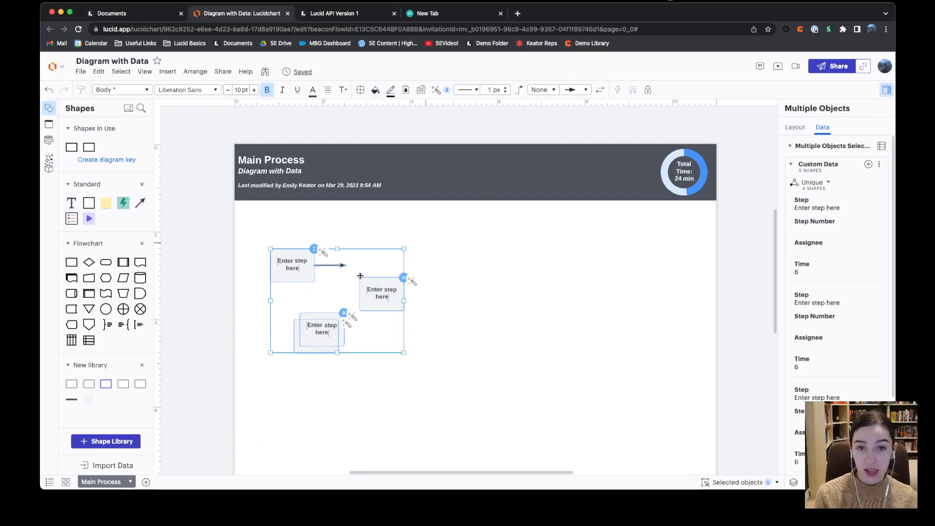
{"action": "key", "text": "Delete"}
{"action": "scroll", "coordinate": [254, 313], "scroll_direction": "down", "scroll_amount": 2}
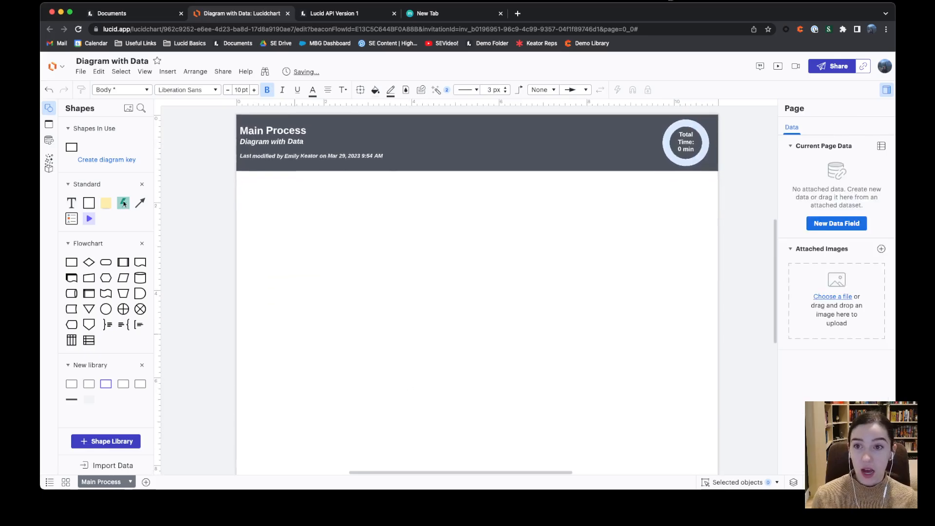
Start converting the document to a template with the category Flowcharts, and close the template settings without saving.
{"action": "left_click", "coordinate": [81, 71]}
{"action": "left_click", "coordinate": [100, 161]}
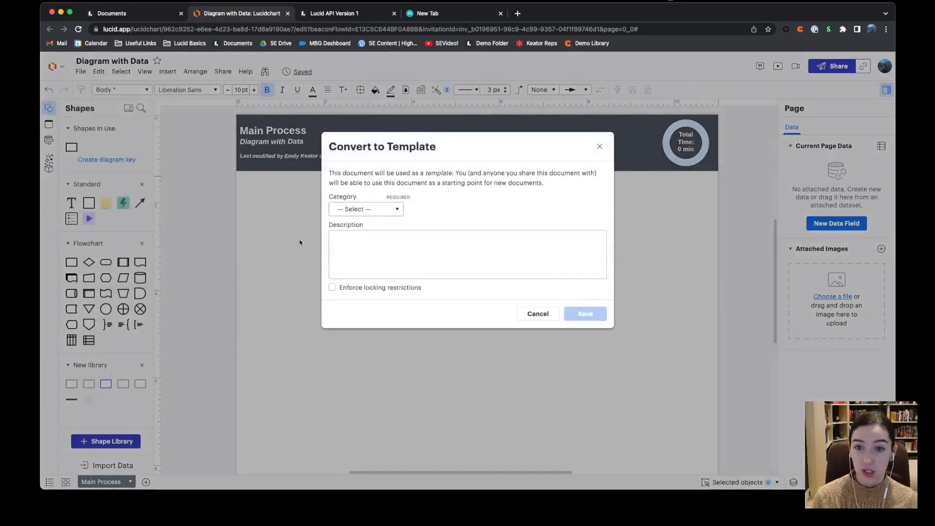
{"action": "left_click", "coordinate": [385, 214]}
{"action": "left_click", "coordinate": [359, 244]}
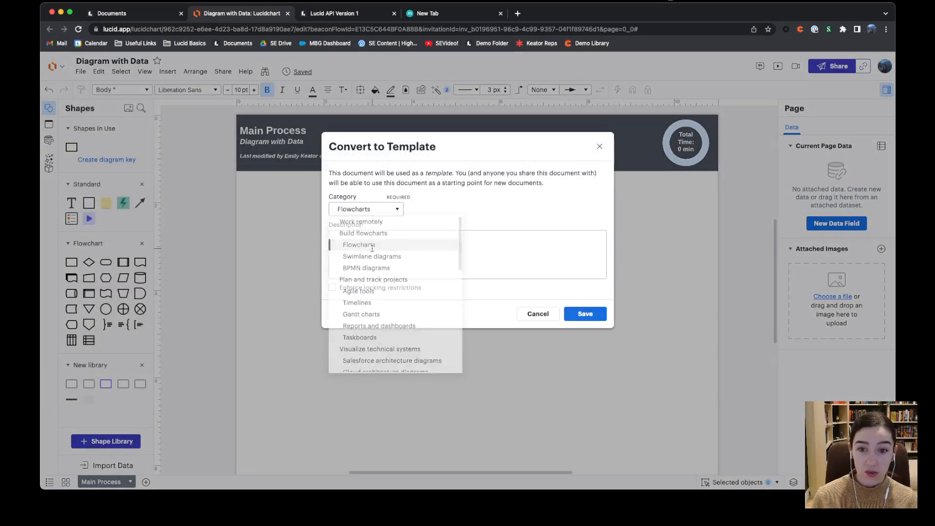
{"action": "left_click", "coordinate": [600, 146]}
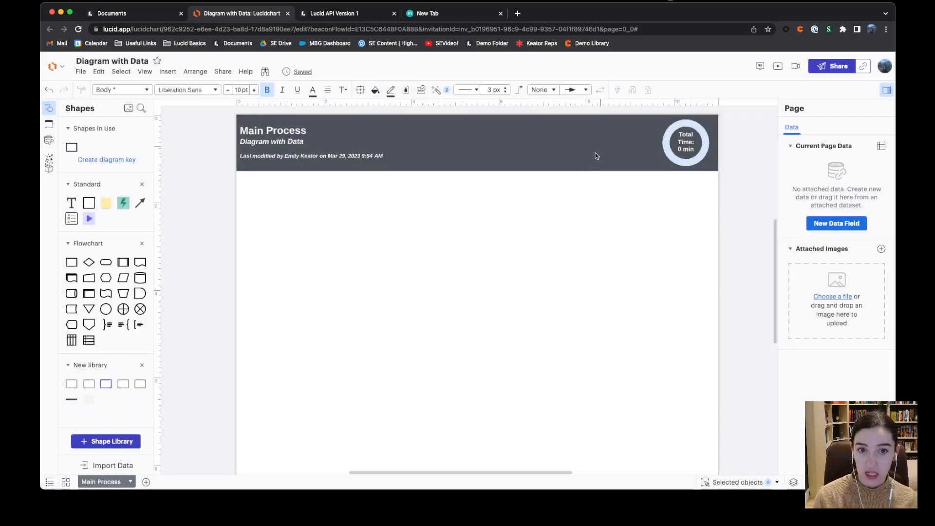